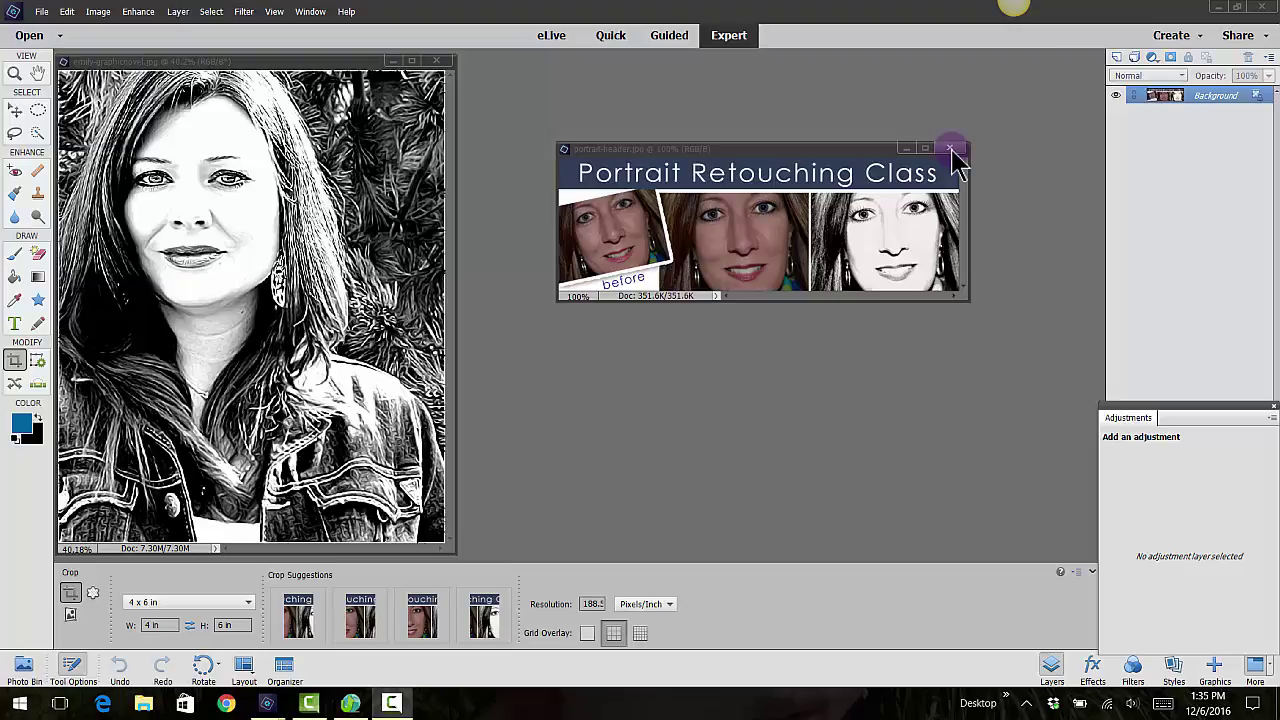
Close both open images, the portrait header and the graphic novel portrait
click(951, 149)
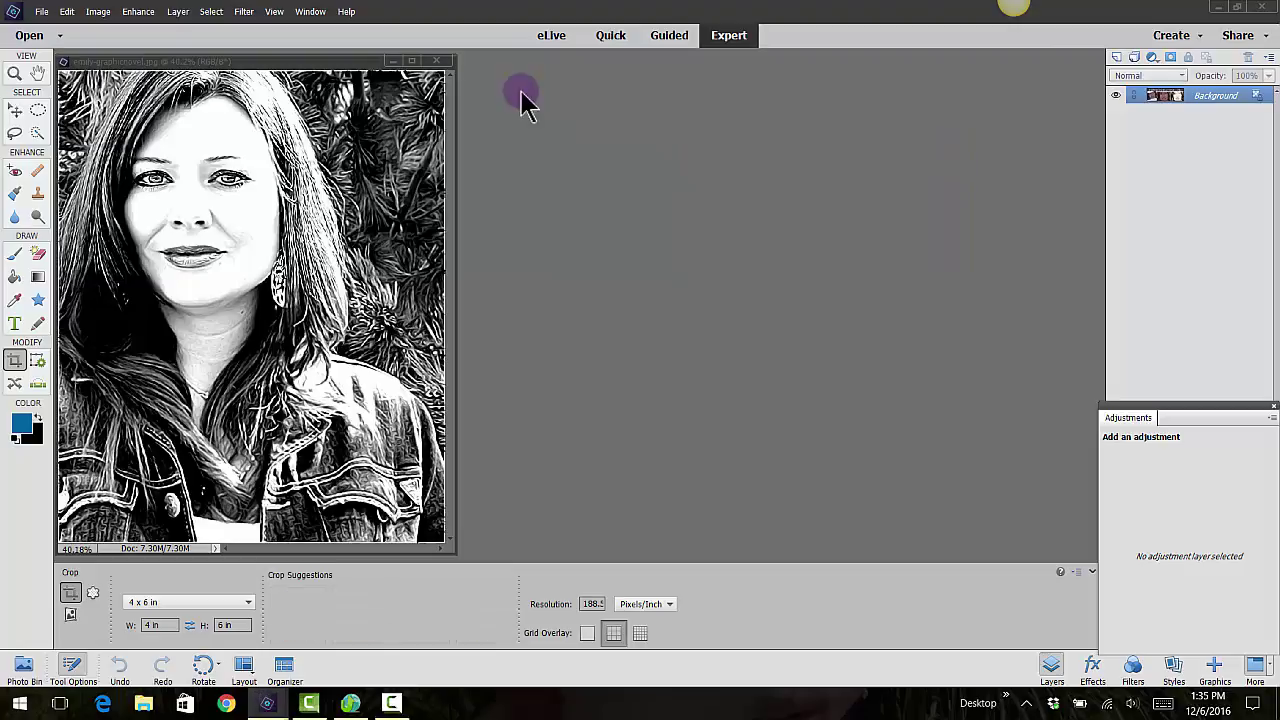
click(436, 60)
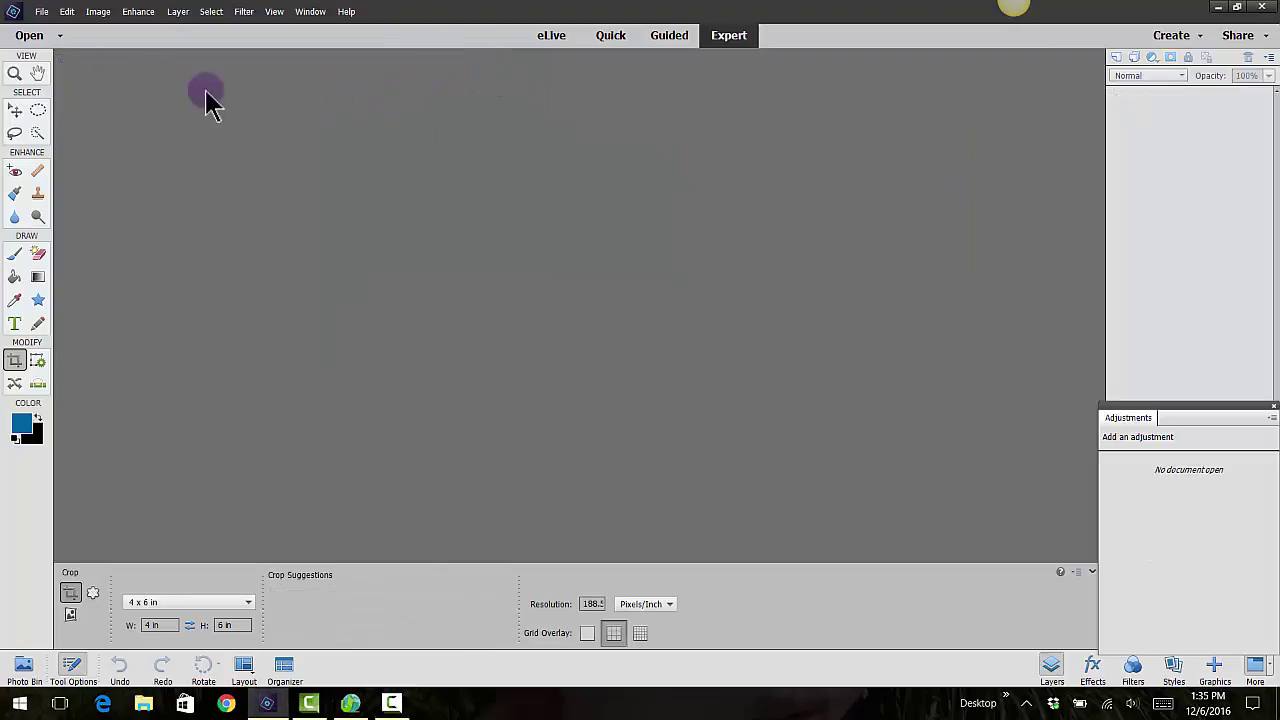
Open the photo _DSC0070 and widen its document window to leave empty space around the image
click(42, 11)
click(46, 45)
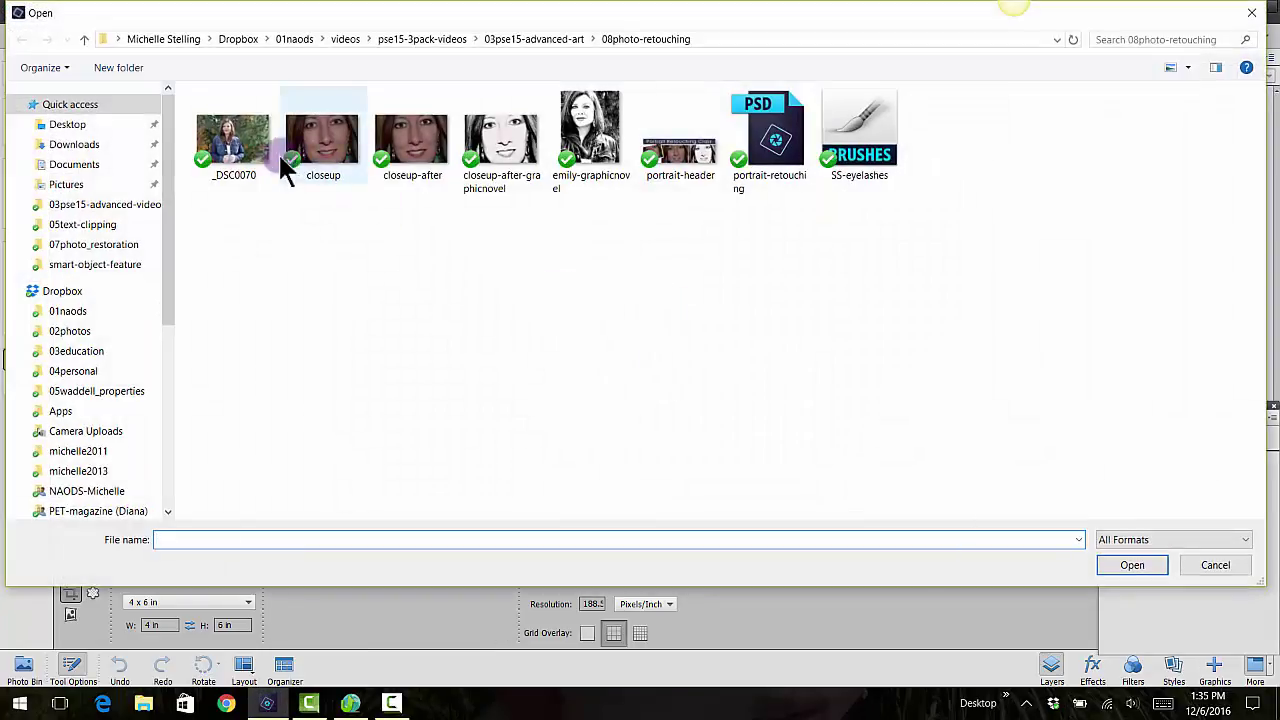
click(233, 140)
click(1132, 565)
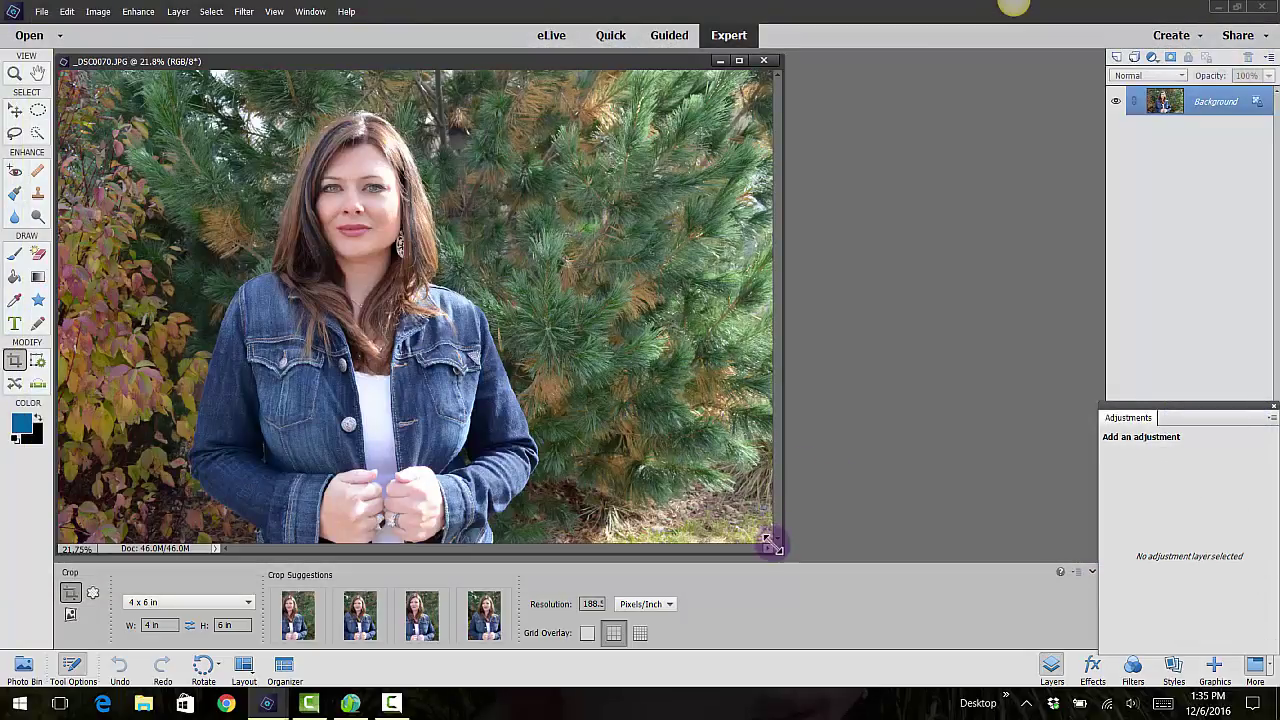
drag(777, 551, 995, 631)
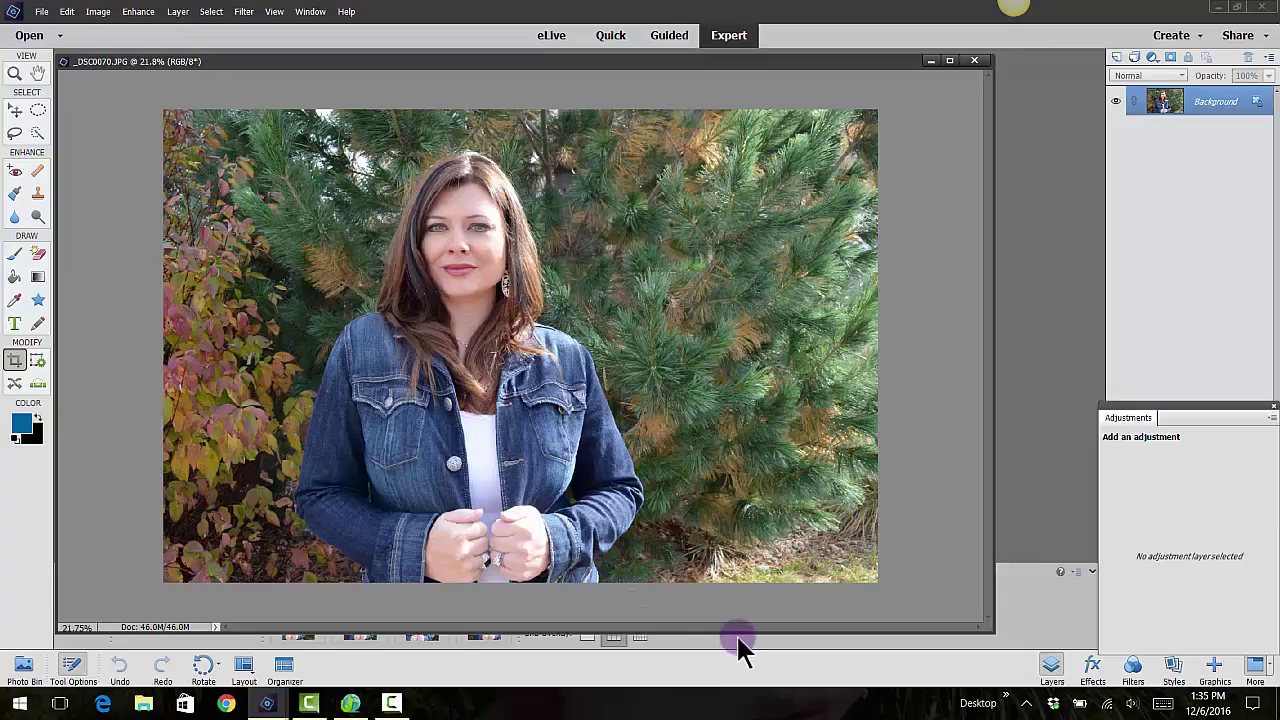
drag(736, 631, 726, 553)
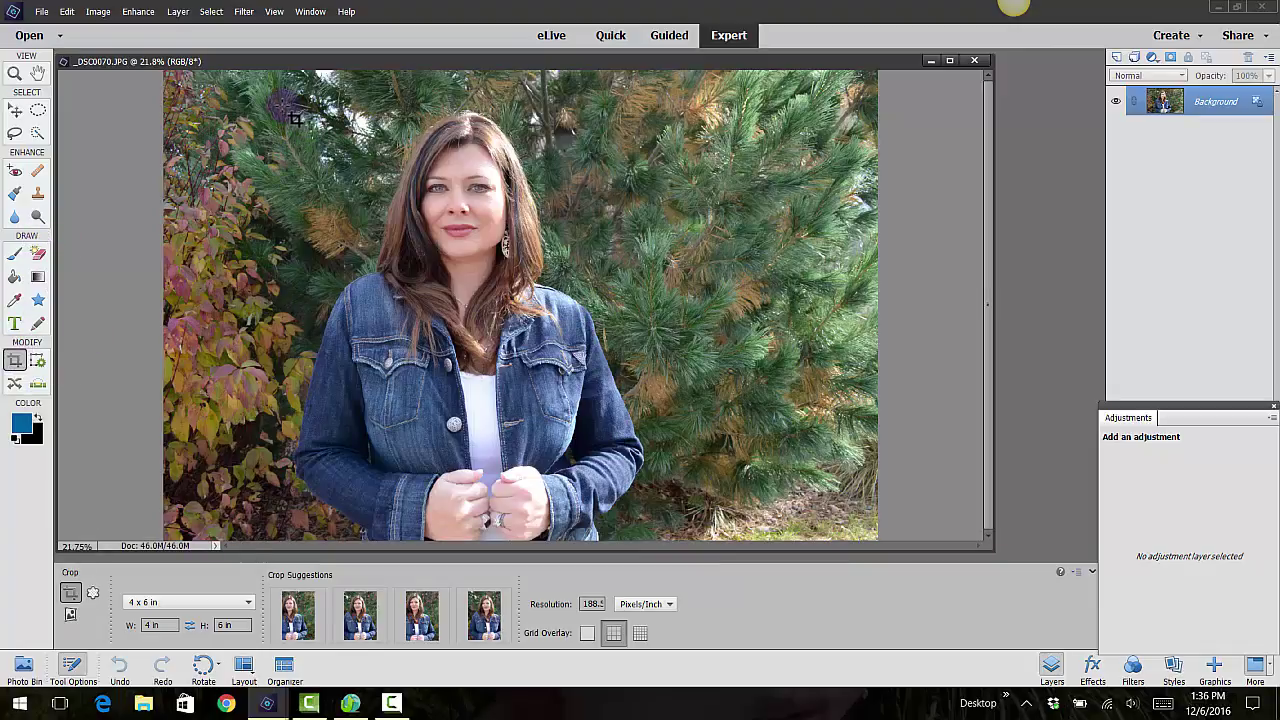
Crop the photo to the 5 x 7 in preset in landscape orientation, framing the woman's head and upper body
drag(259, 123, 597, 377)
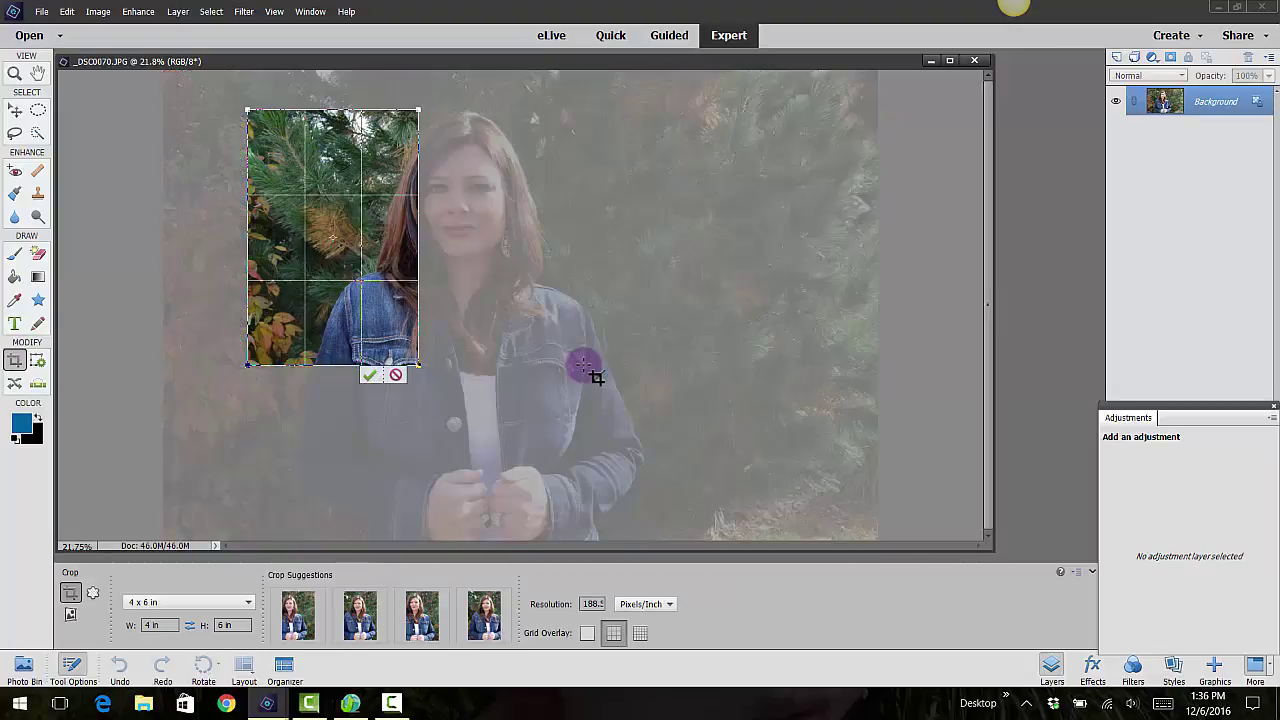
click(590, 370)
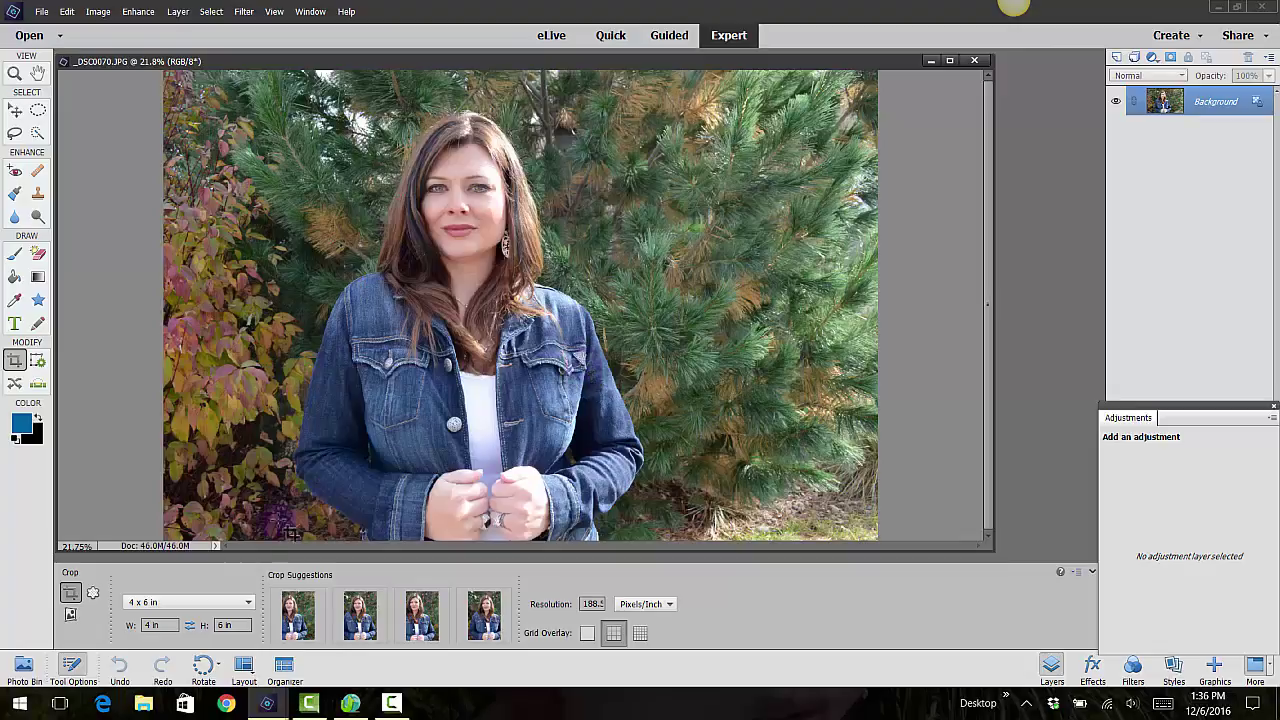
click(240, 601)
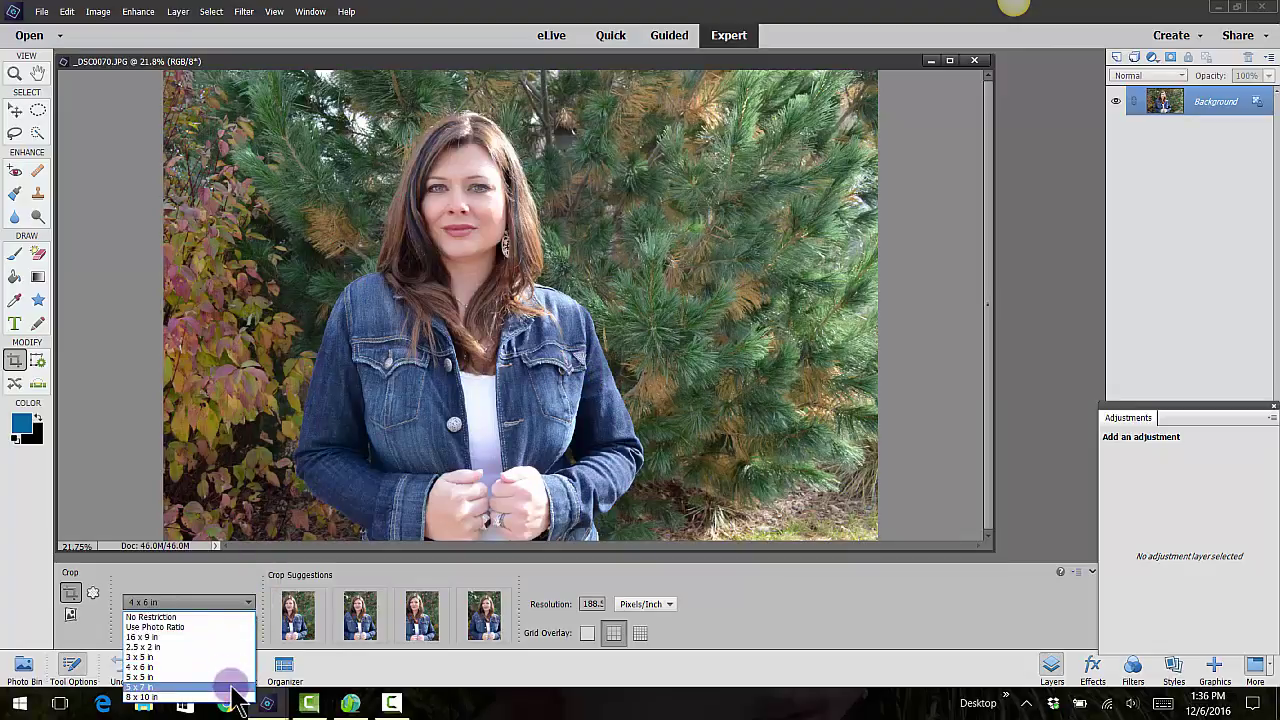
click(233, 687)
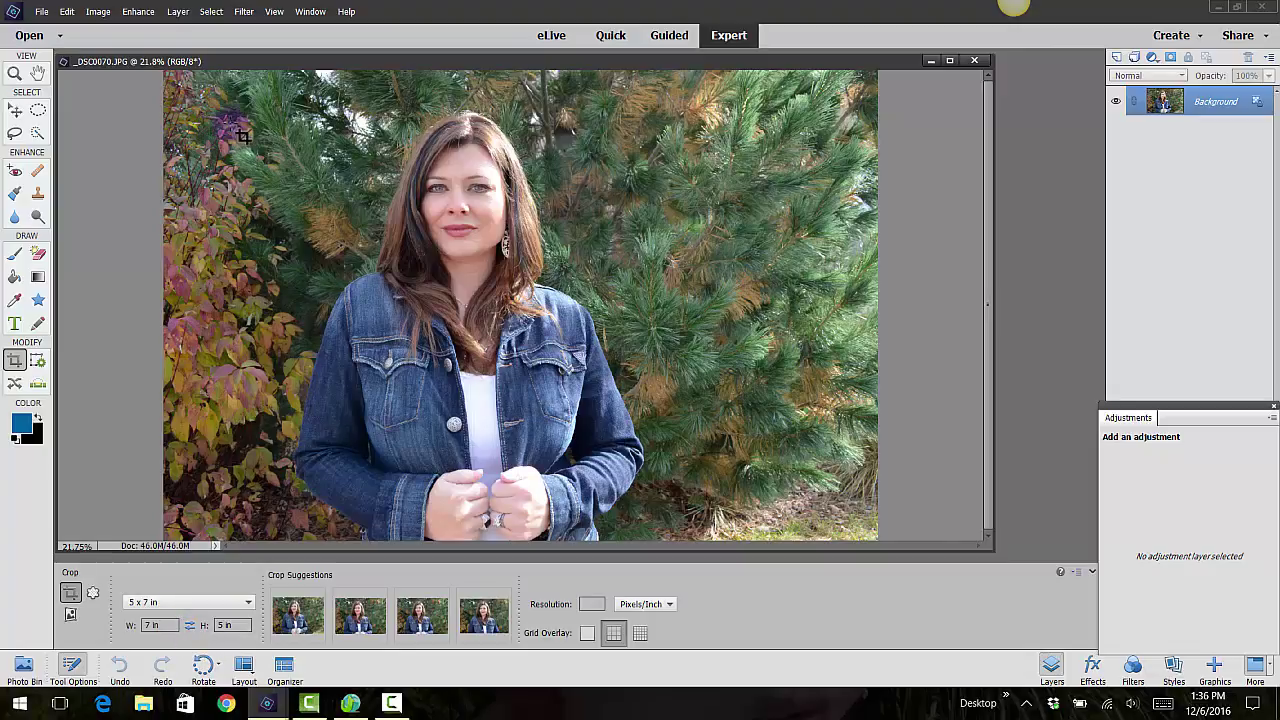
drag(251, 124, 684, 531)
drag(523, 337, 480, 340)
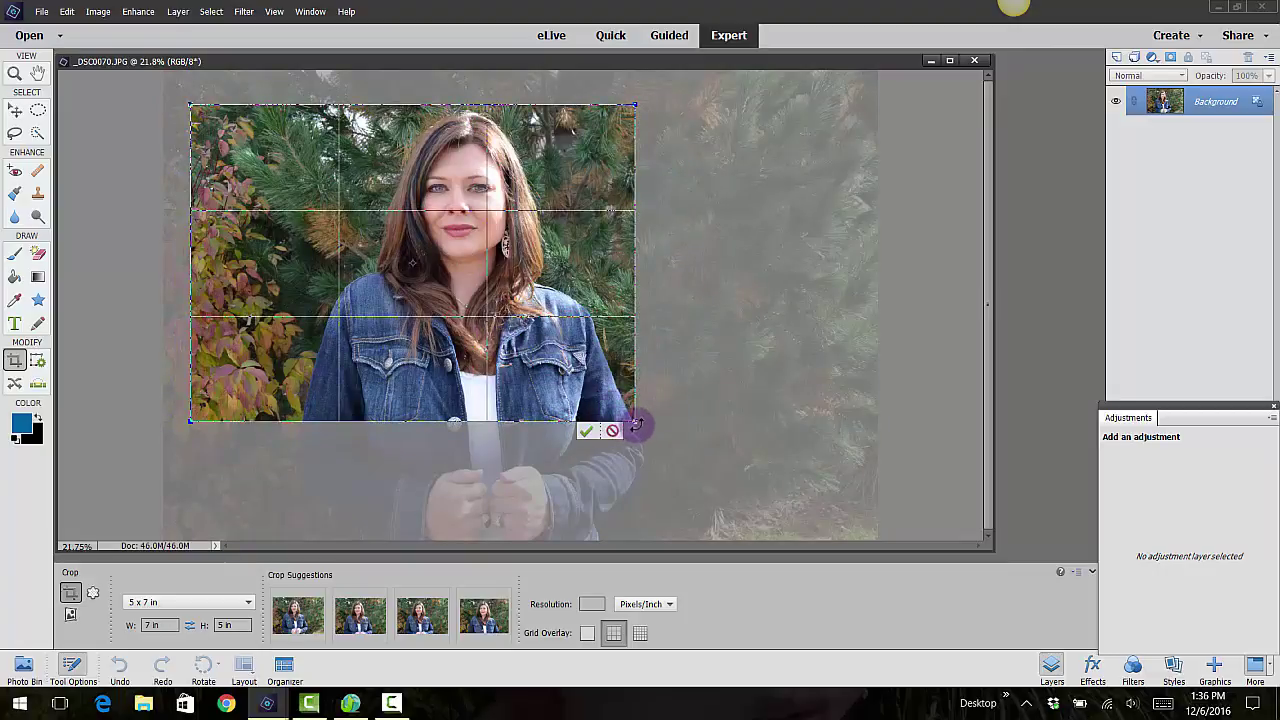
drag(637, 424, 661, 437)
mouse_move(534, 329)
mouse_down()
mouse_move(543, 291)
mouse_move(541, 322)
mouse_up()
click(614, 449)
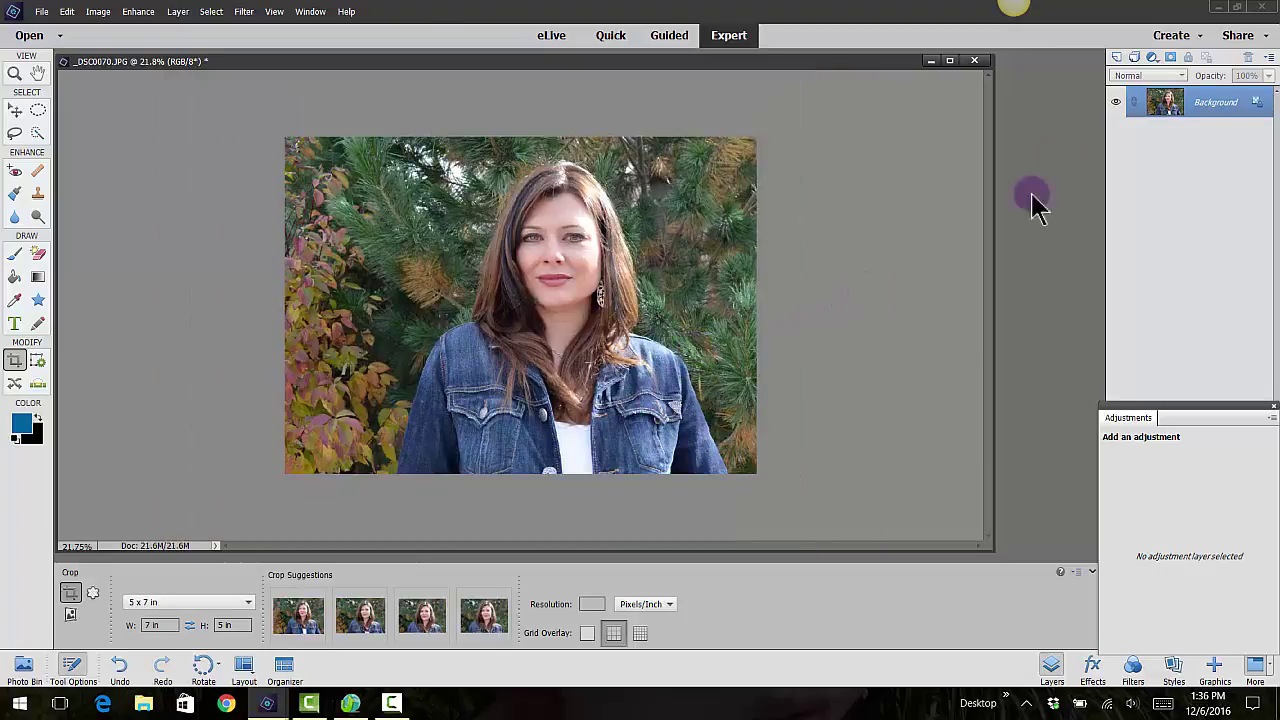
Duplicate the Background layer under the default name
right_click(1155, 98)
click(1180, 133)
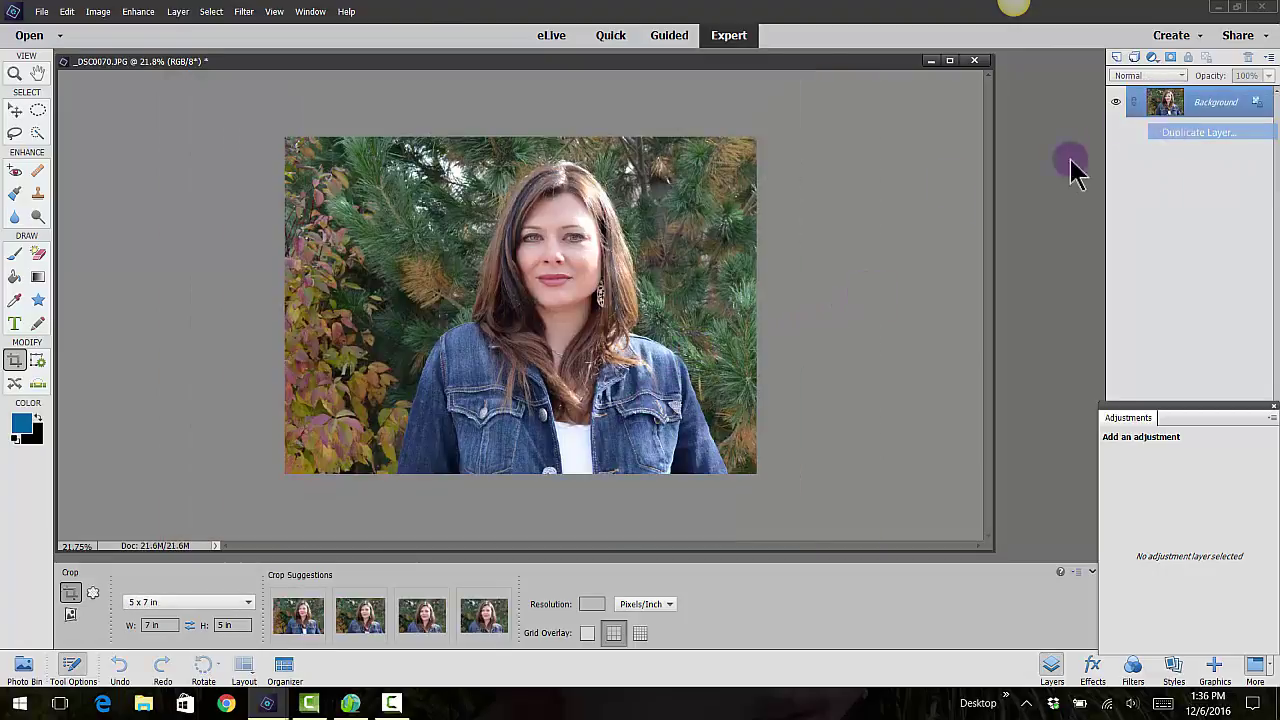
click(752, 219)
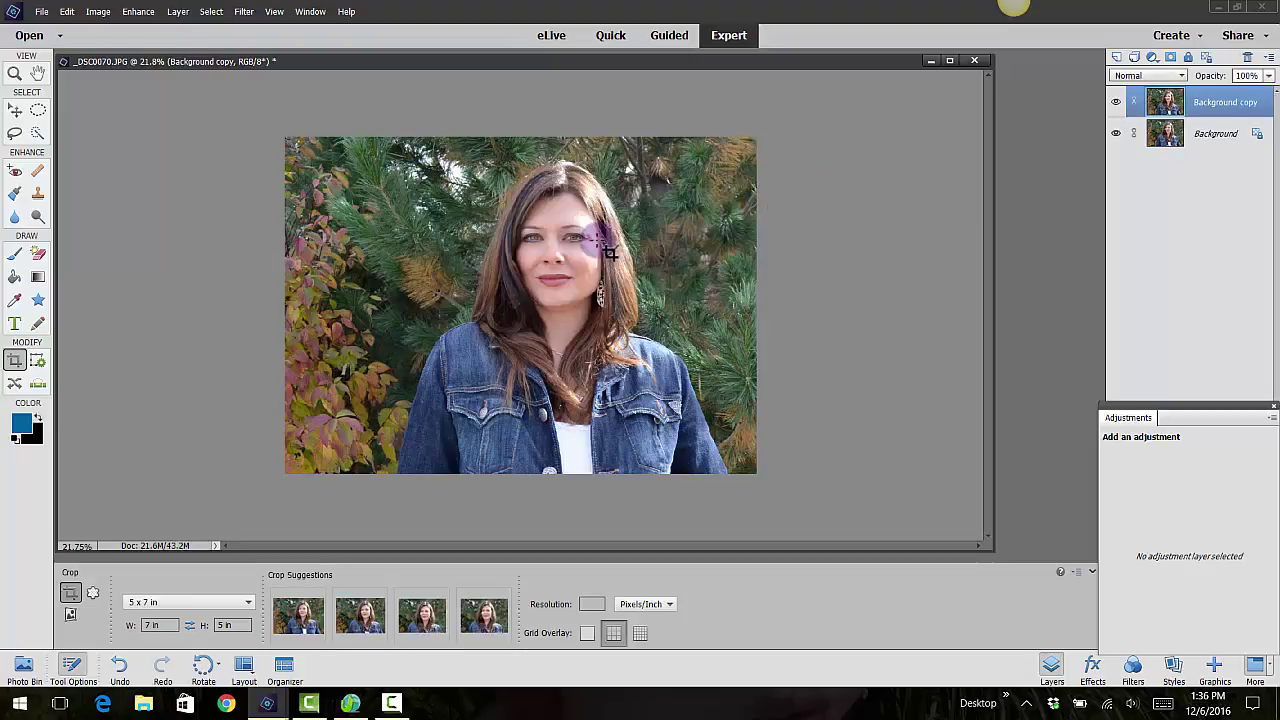
Activate the Healing Brush for retouching the face, and switch it to the Spot Healing Brush variant
scroll(588, 240, up, 5)
scroll(676, 234, up, 3)
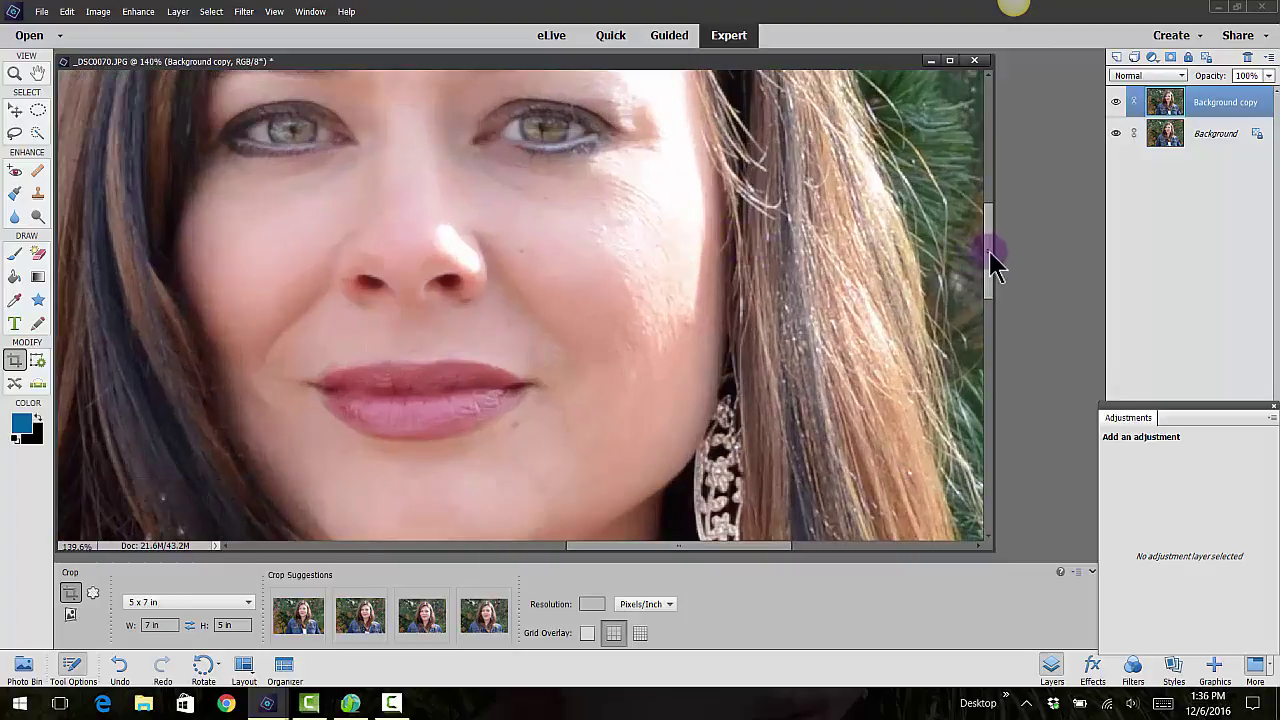
mouse_move(993, 262)
mouse_down()
mouse_move(988, 206)
mouse_move(990, 262)
mouse_up()
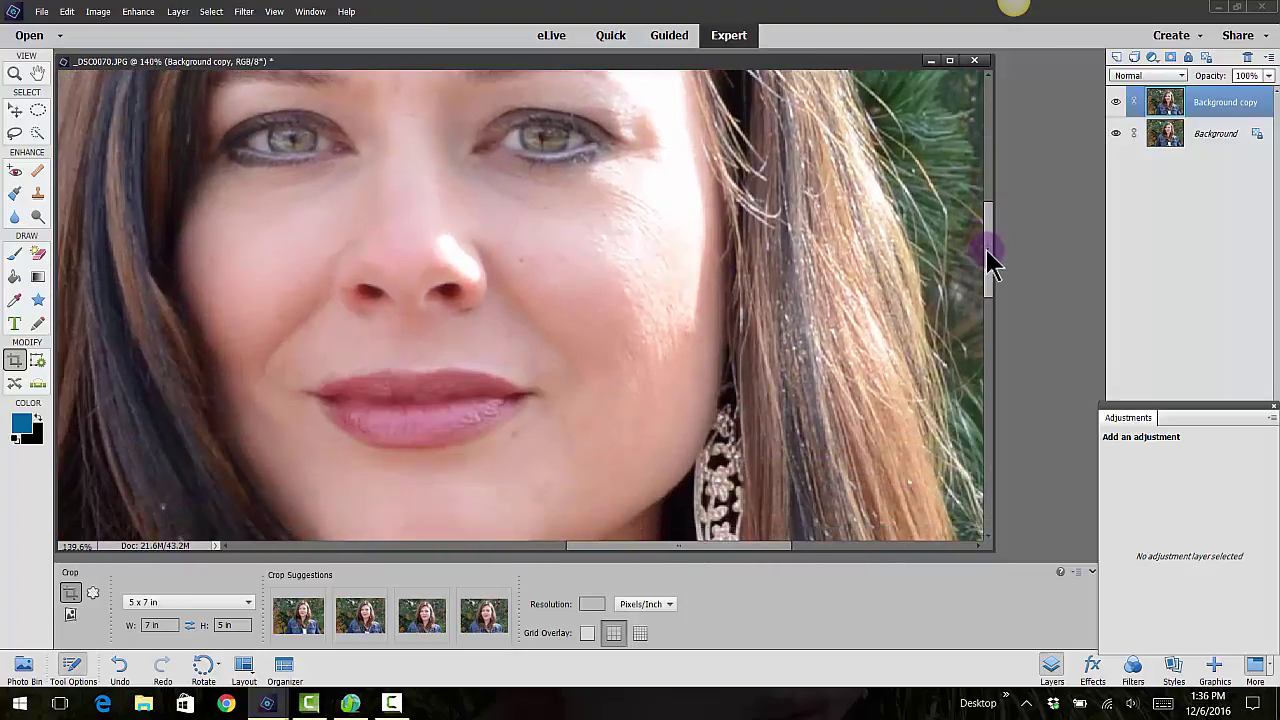
scroll(406, 314, down, 3)
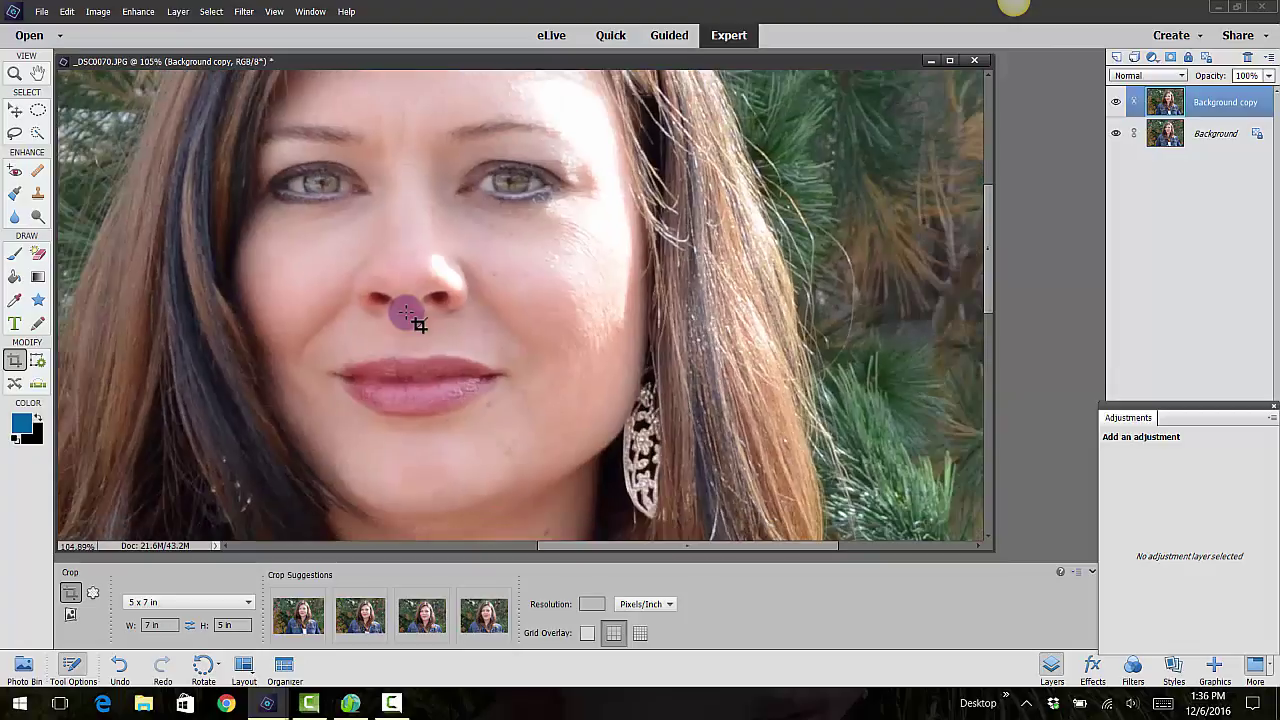
scroll(575, 222, up, 1)
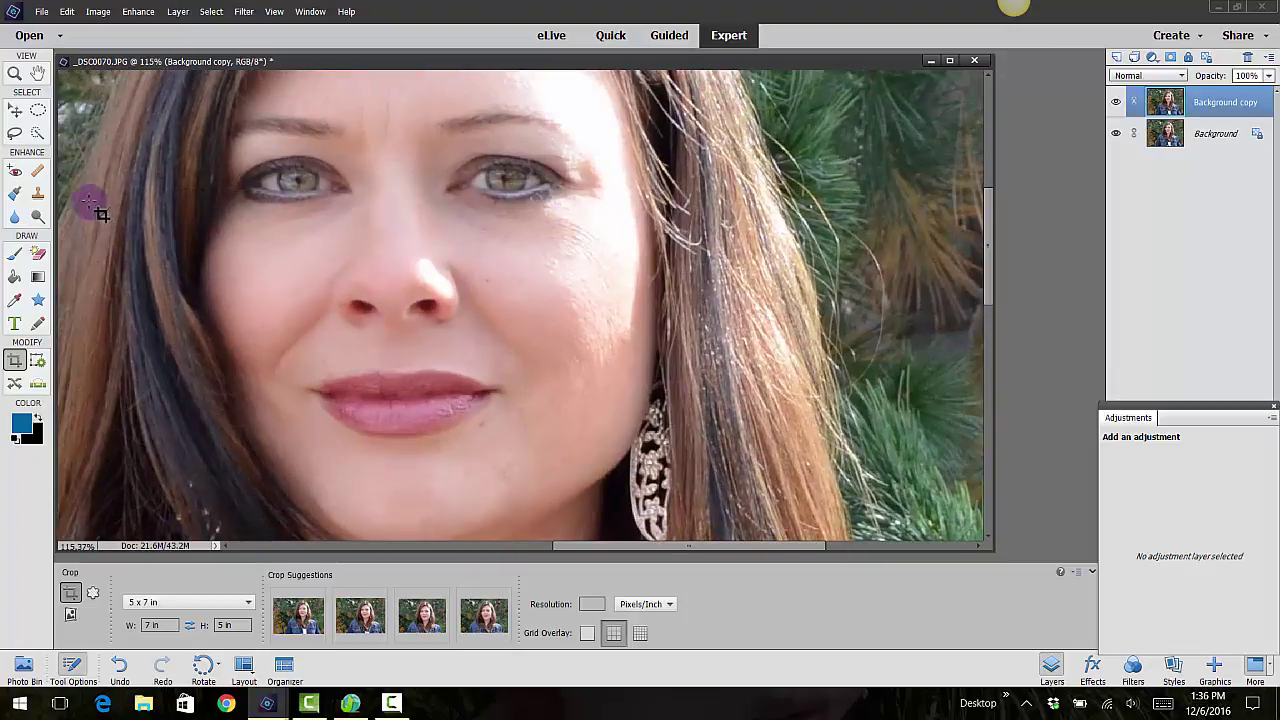
click(38, 172)
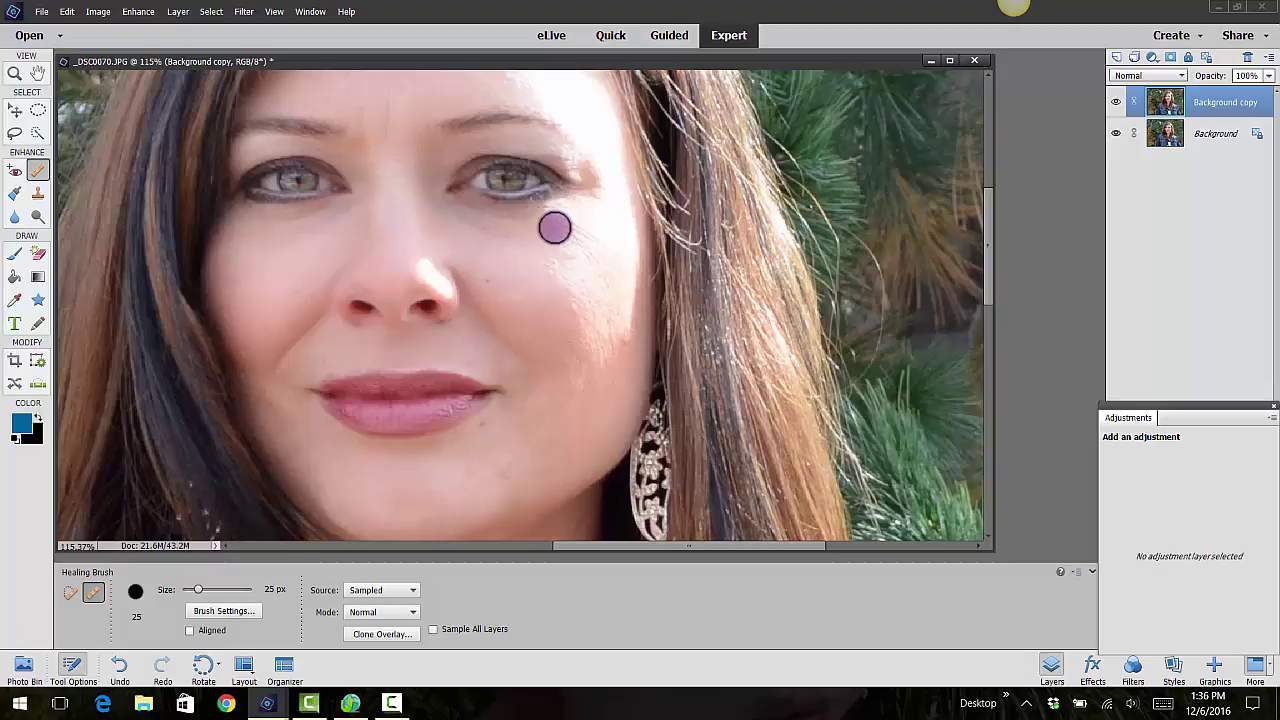
click(598, 245)
click(641, 265)
click(37, 170)
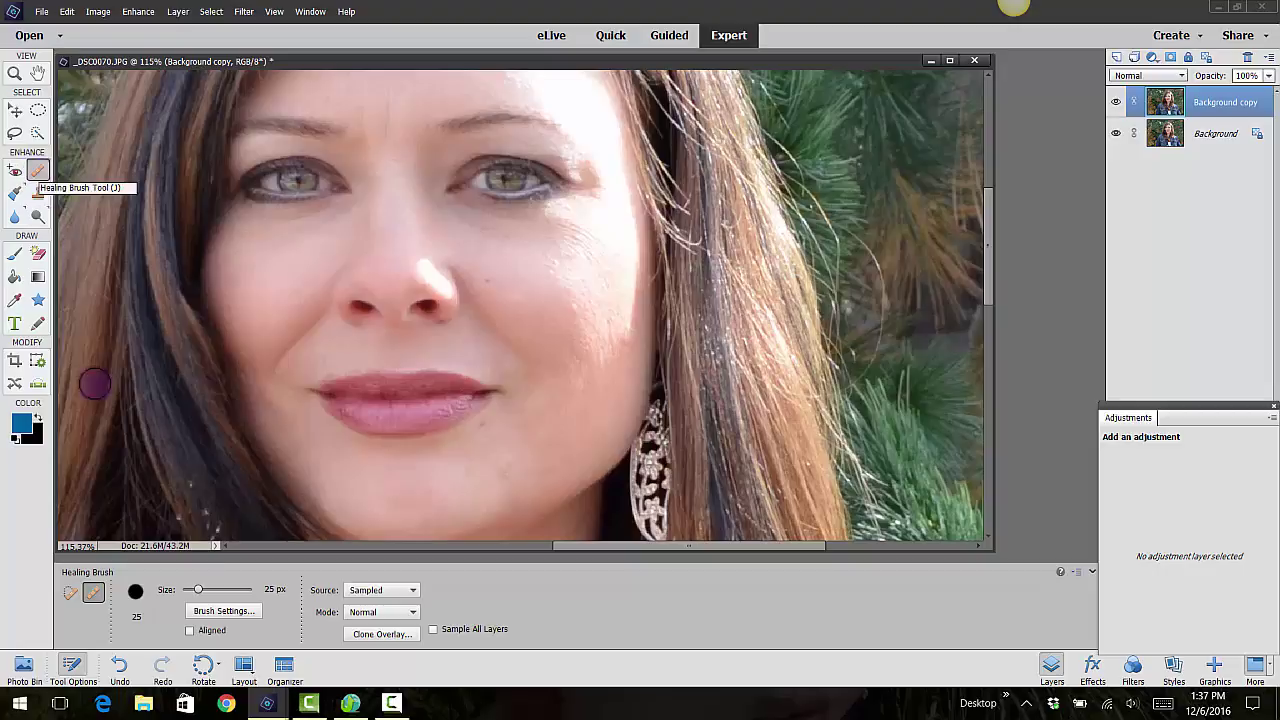
click(95, 596)
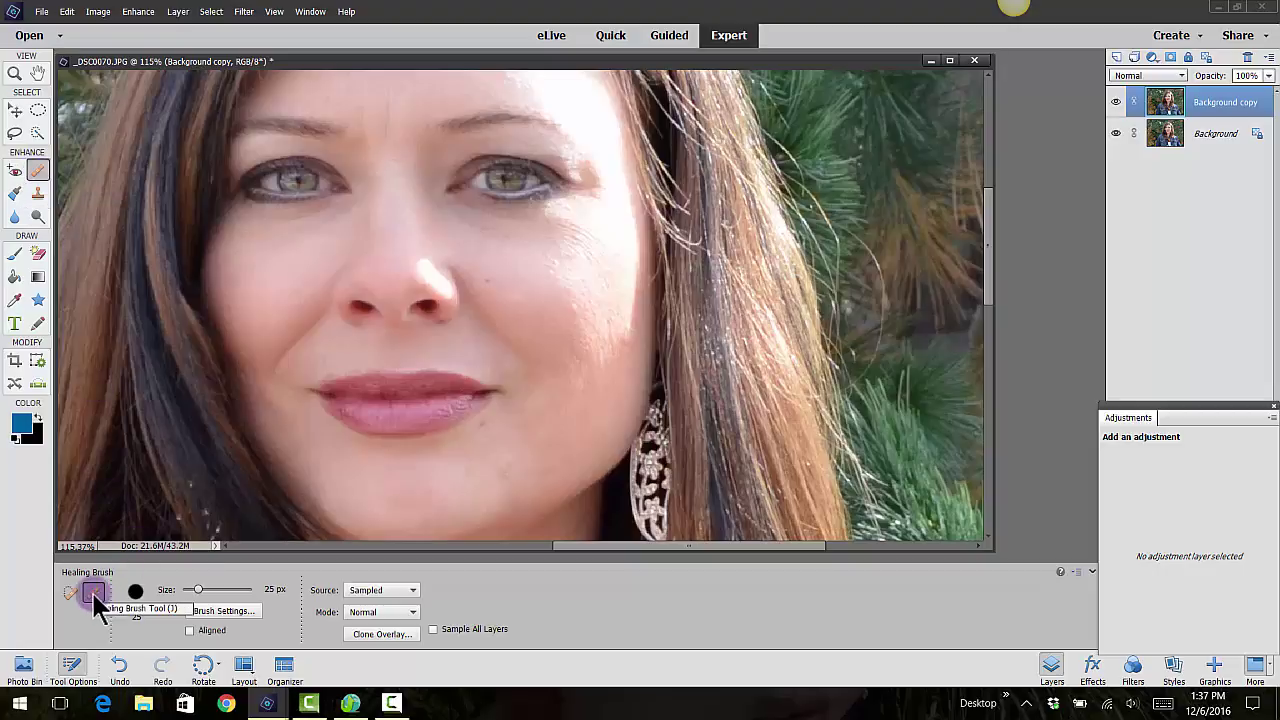
click(70, 593)
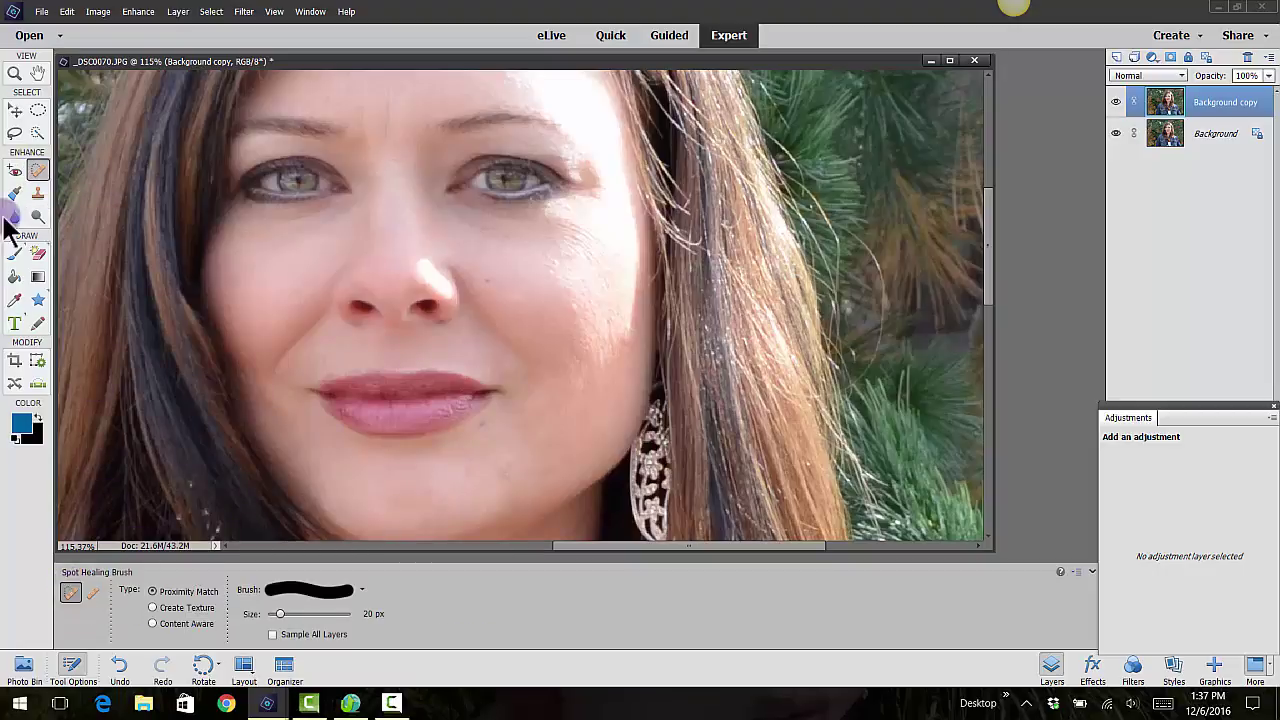
Heal the lines beneath the eye and the small spots on the cheeks and beside the mouth with the Spot Healing Brush
click(40, 171)
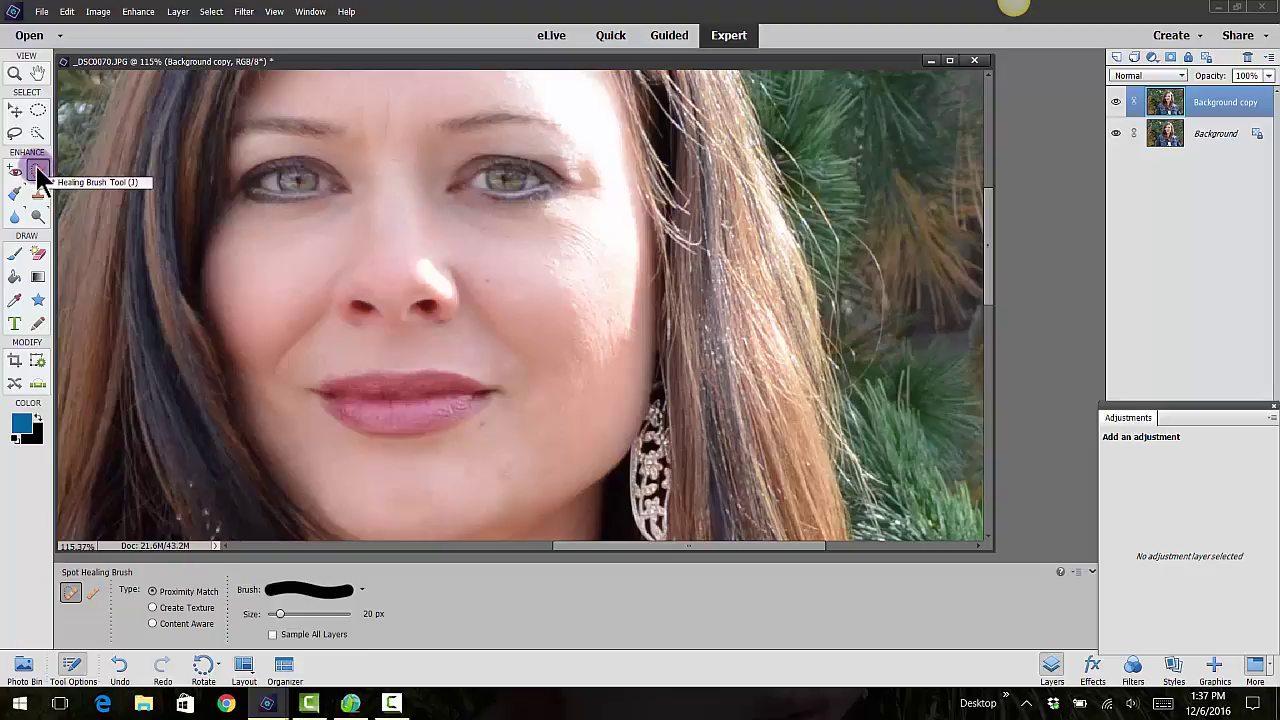
click(94, 596)
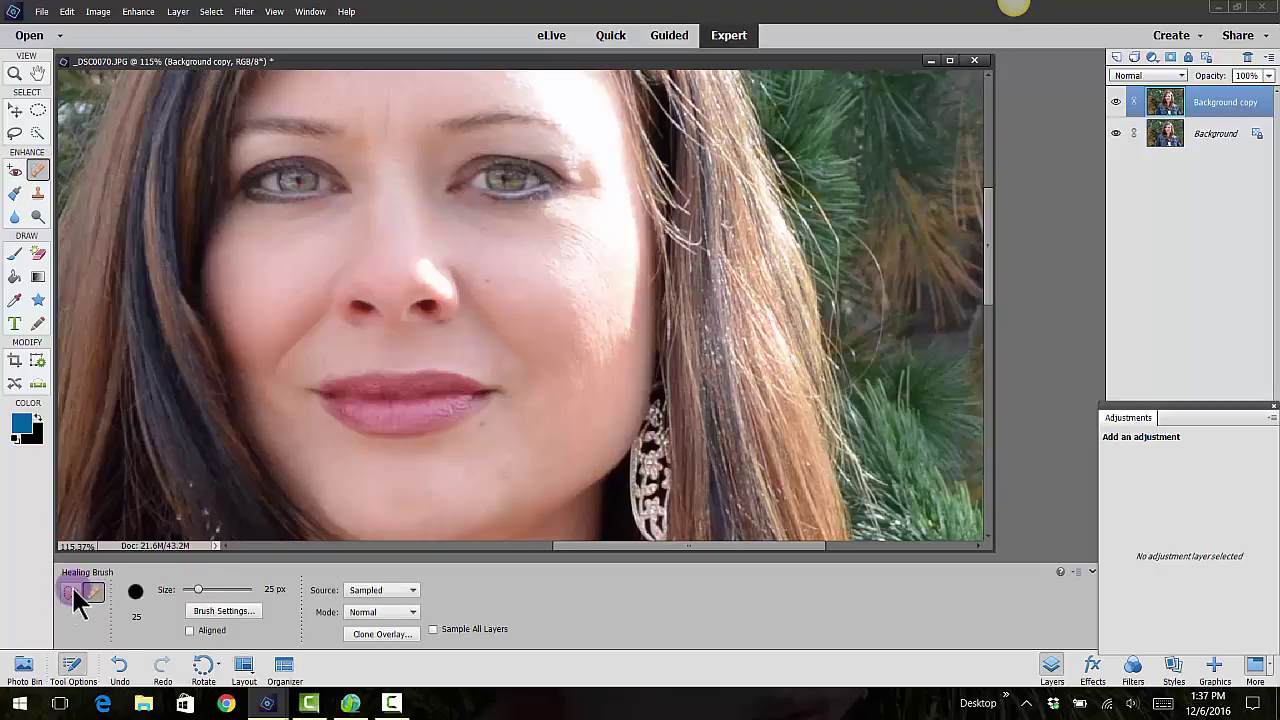
click(71, 588)
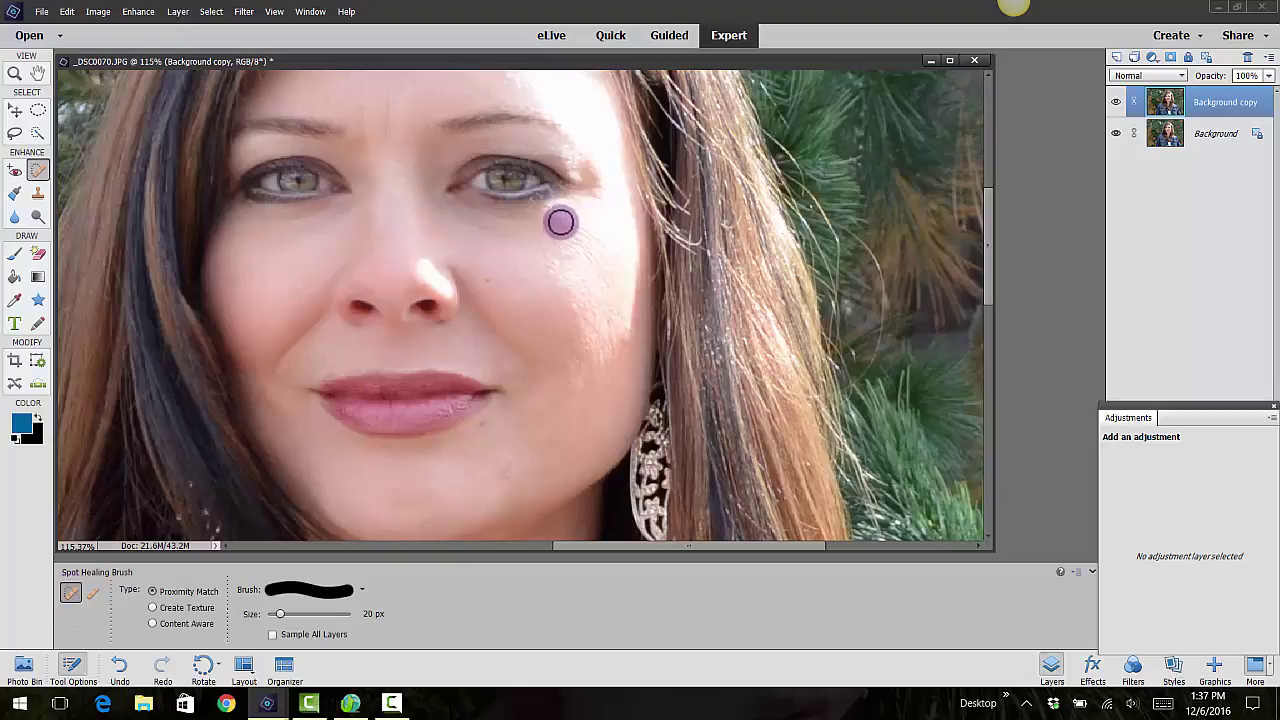
drag(560, 216, 606, 266)
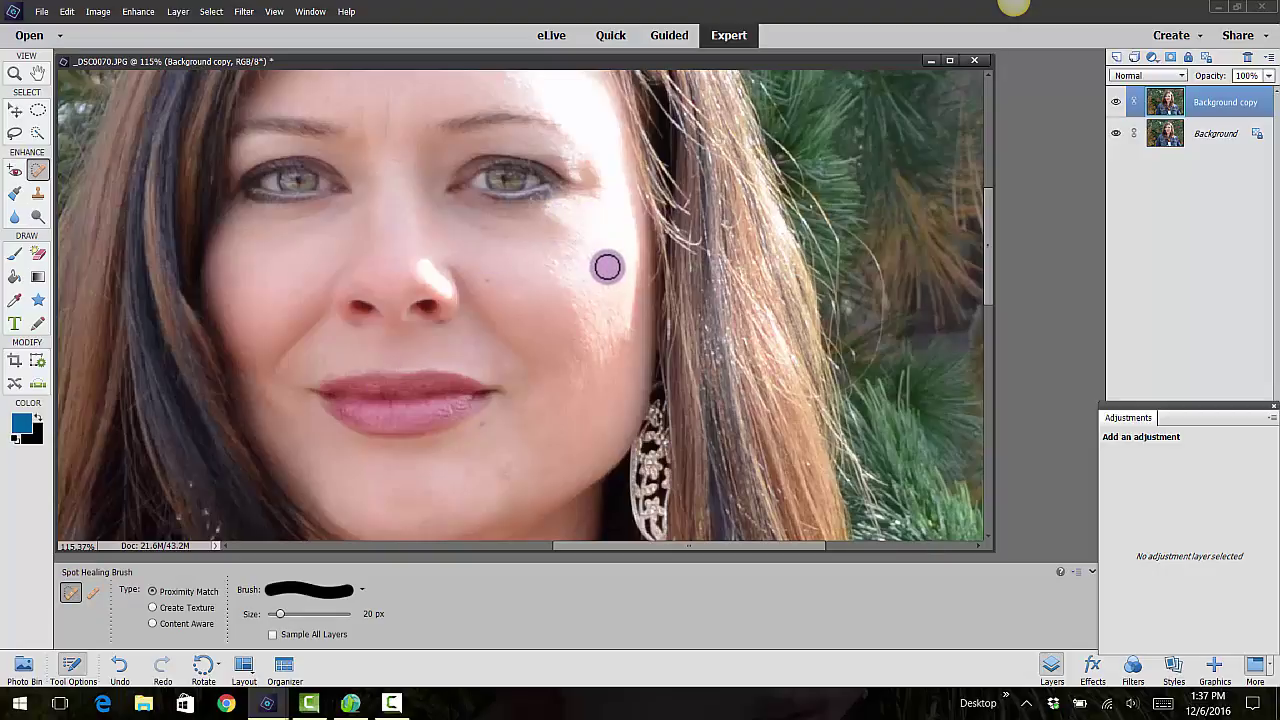
drag(241, 239, 231, 285)
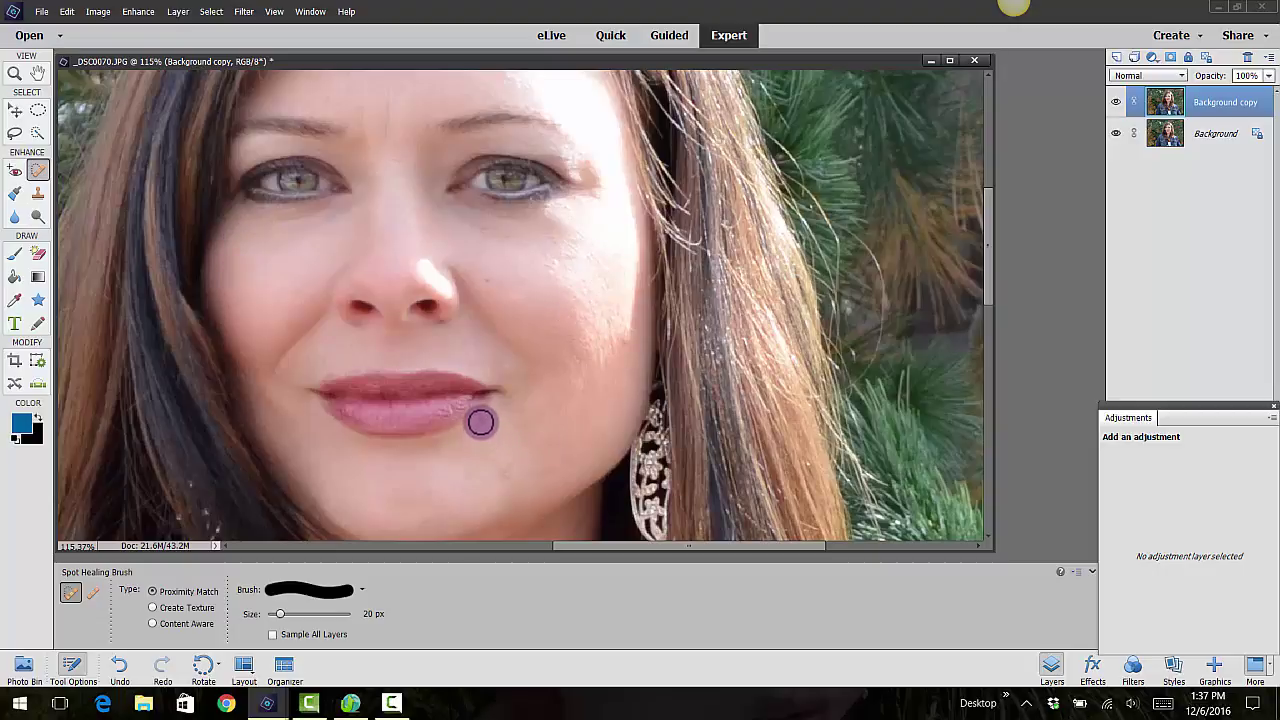
drag(486, 277, 512, 283)
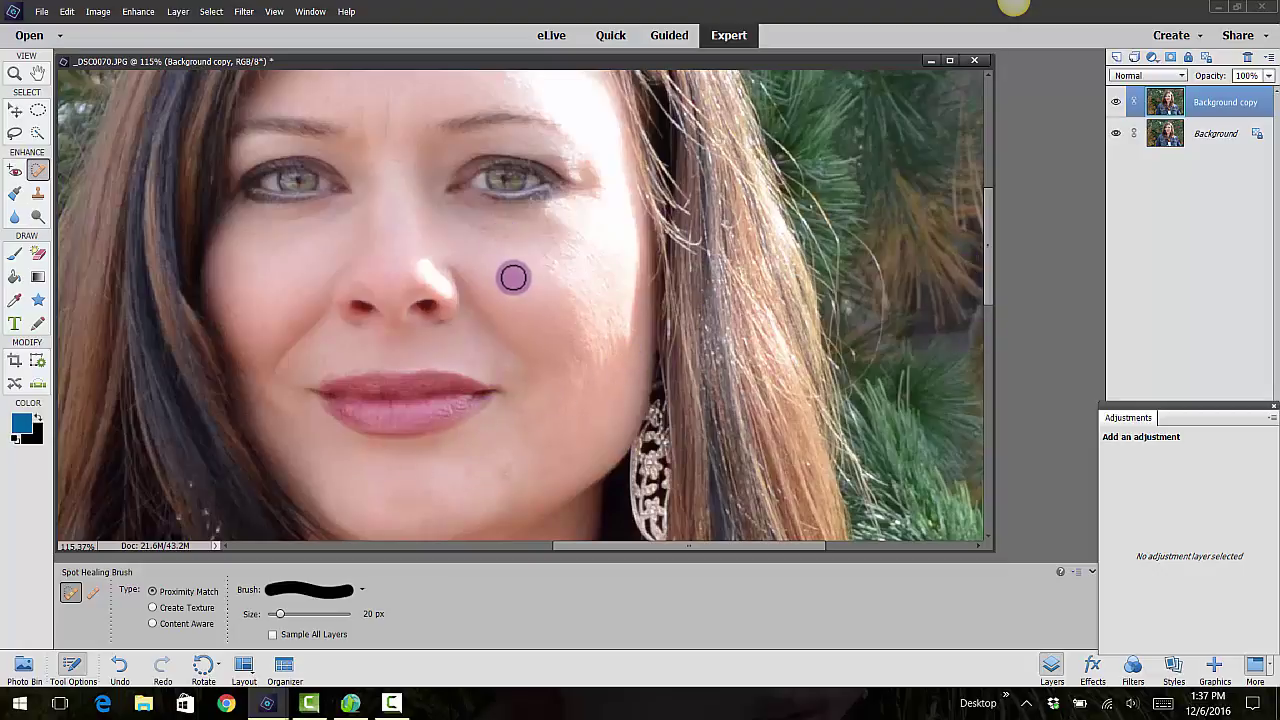
Remove the small blemishes and the crease on the neck below the chin with the Spot Healing Brush
mouse_move(503, 251)
mouse_down()
mouse_move(540, 331)
mouse_move(633, 394)
mouse_up()
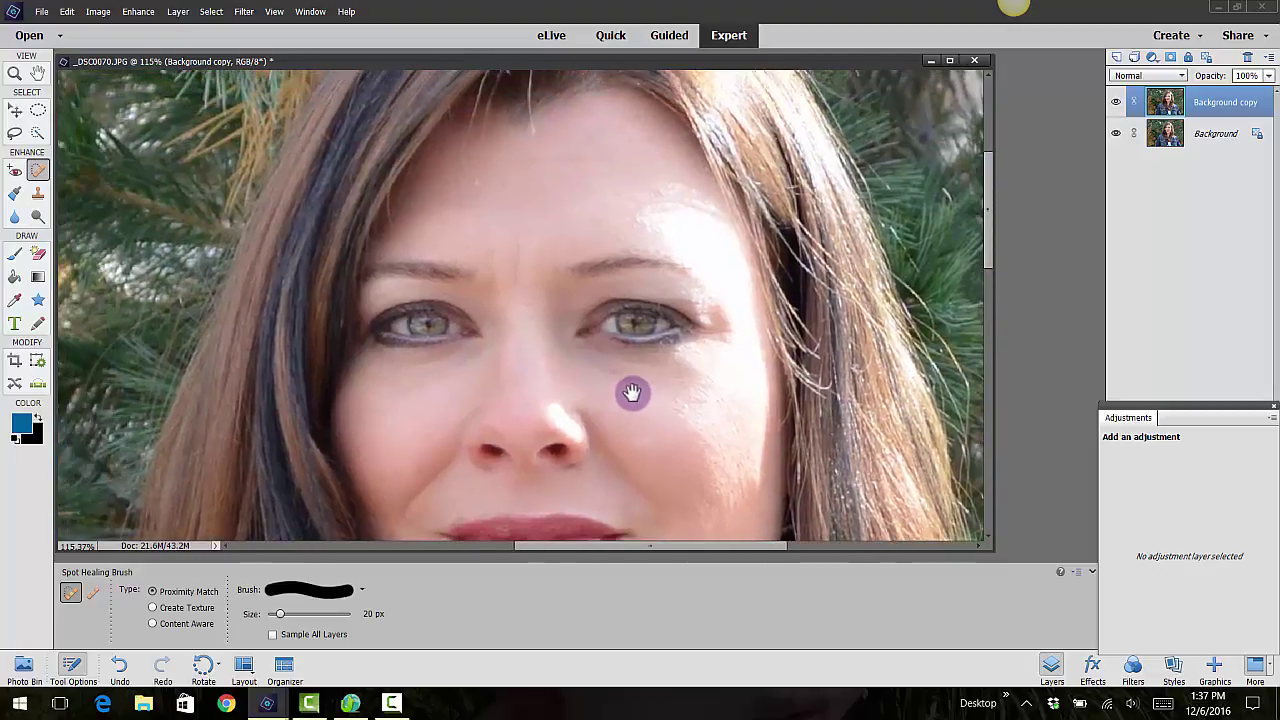
mouse_move(583, 154)
mouse_down()
mouse_move(517, 166)
mouse_move(718, 214)
mouse_move(500, 246)
mouse_move(863, 154)
mouse_up()
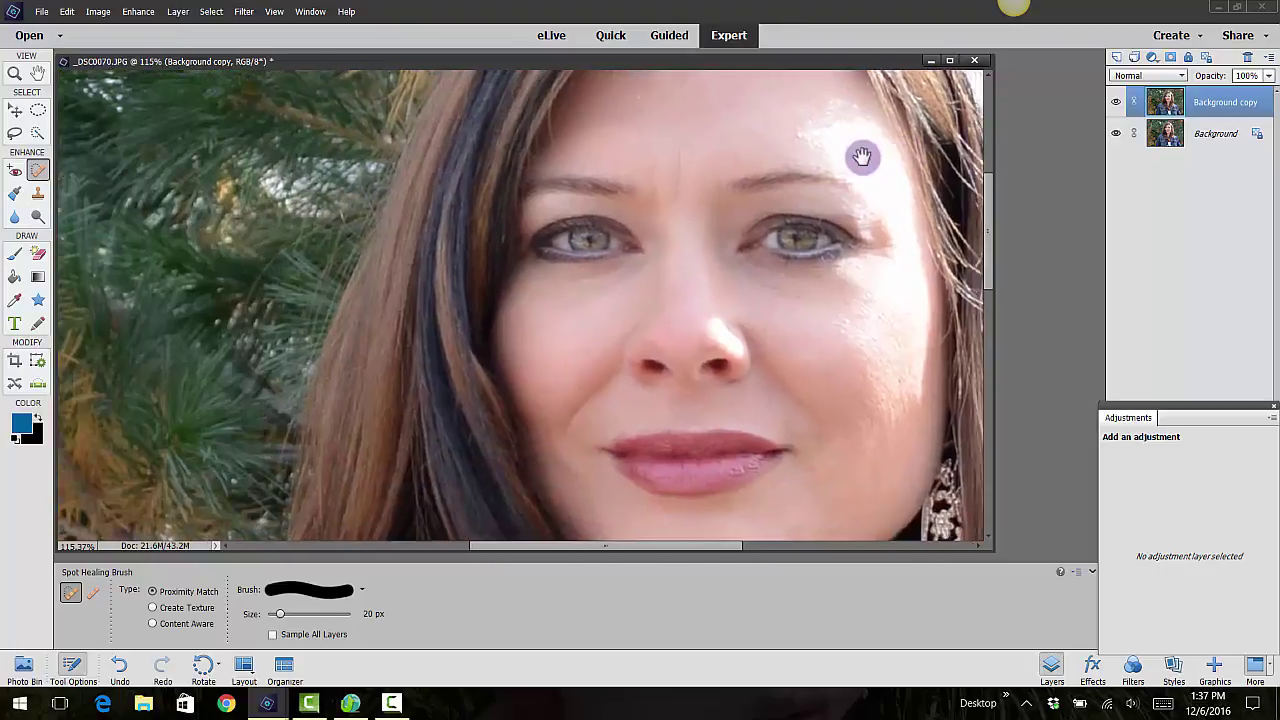
drag(860, 380, 565, 272)
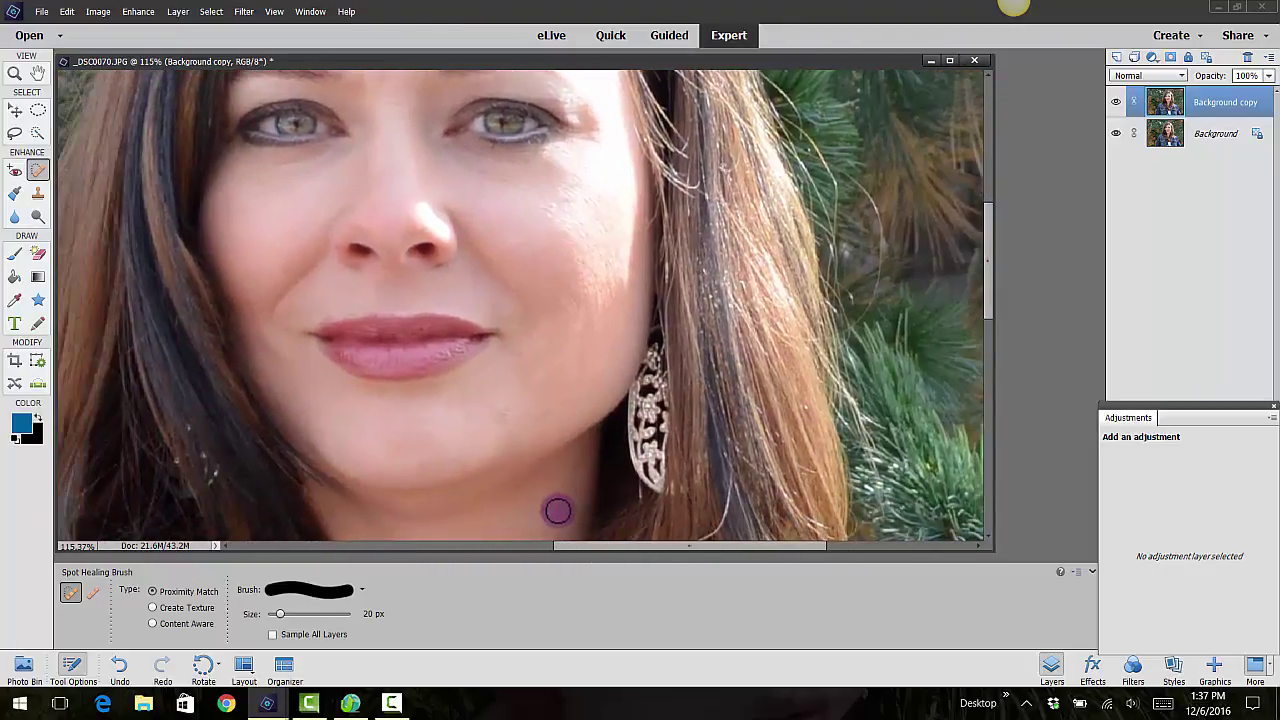
drag(620, 417, 563, 231)
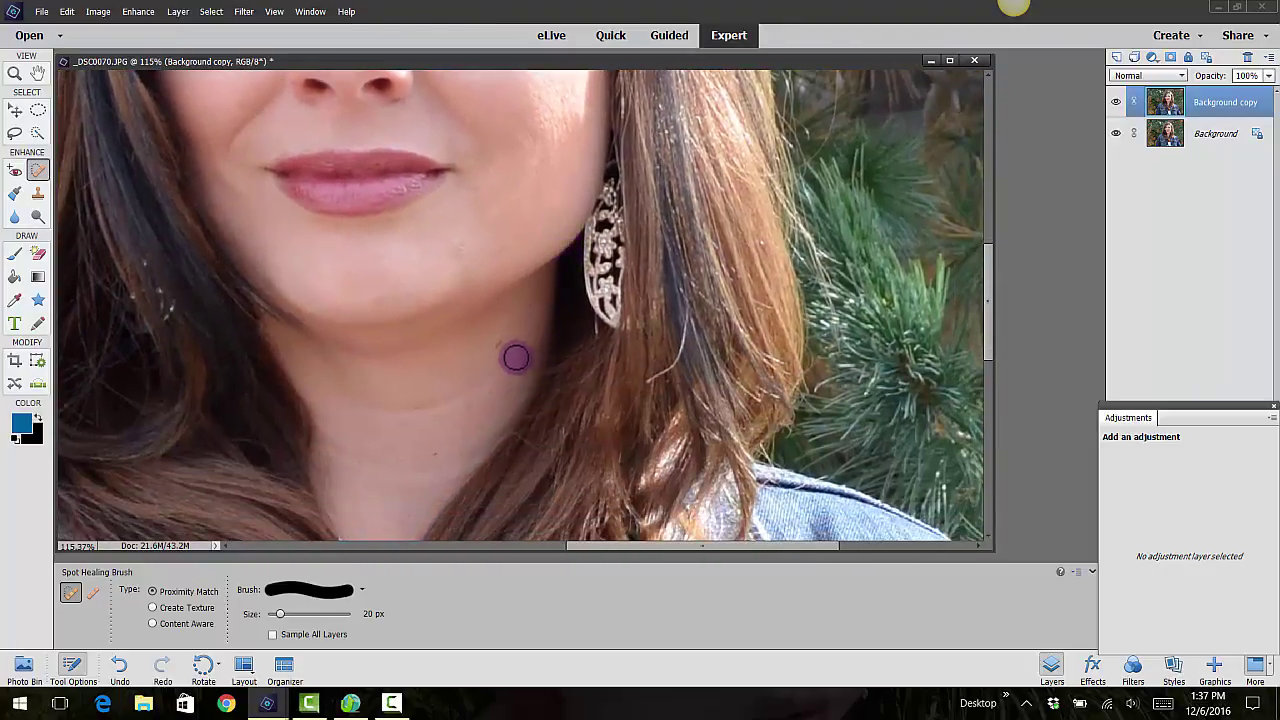
click(500, 349)
drag(506, 363, 390, 420)
click(520, 323)
drag(503, 350, 528, 356)
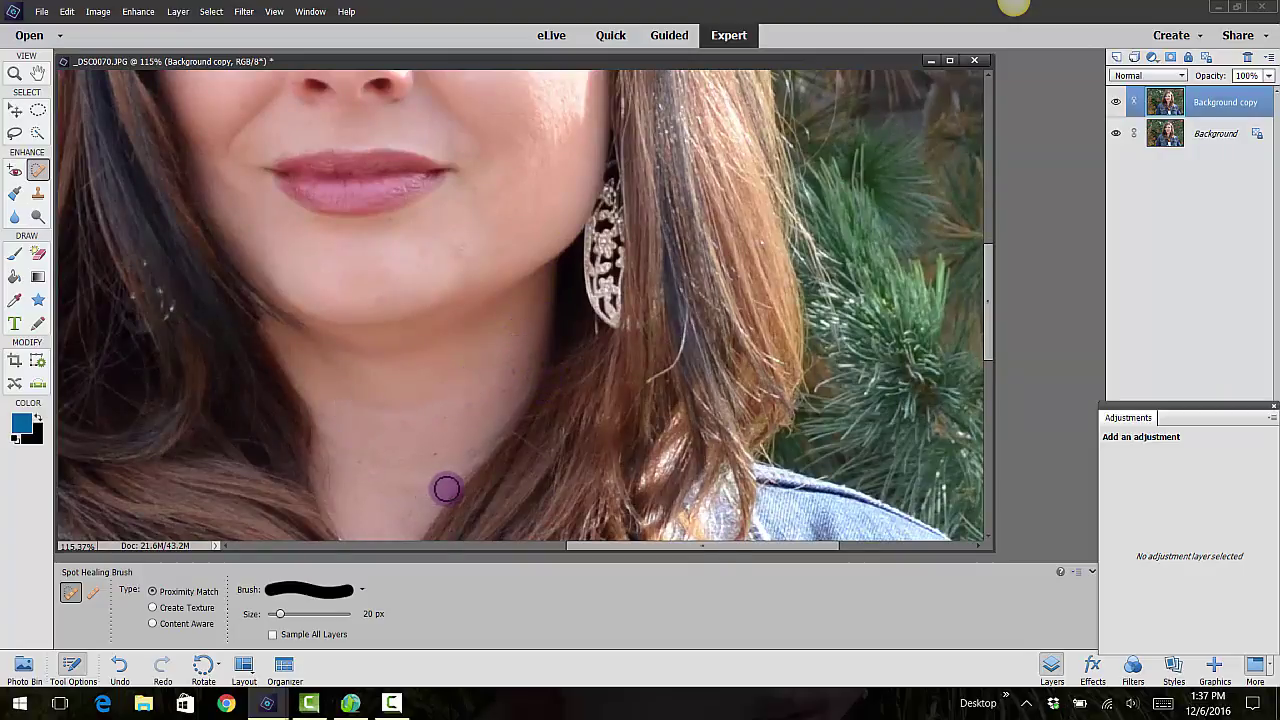
click(437, 461)
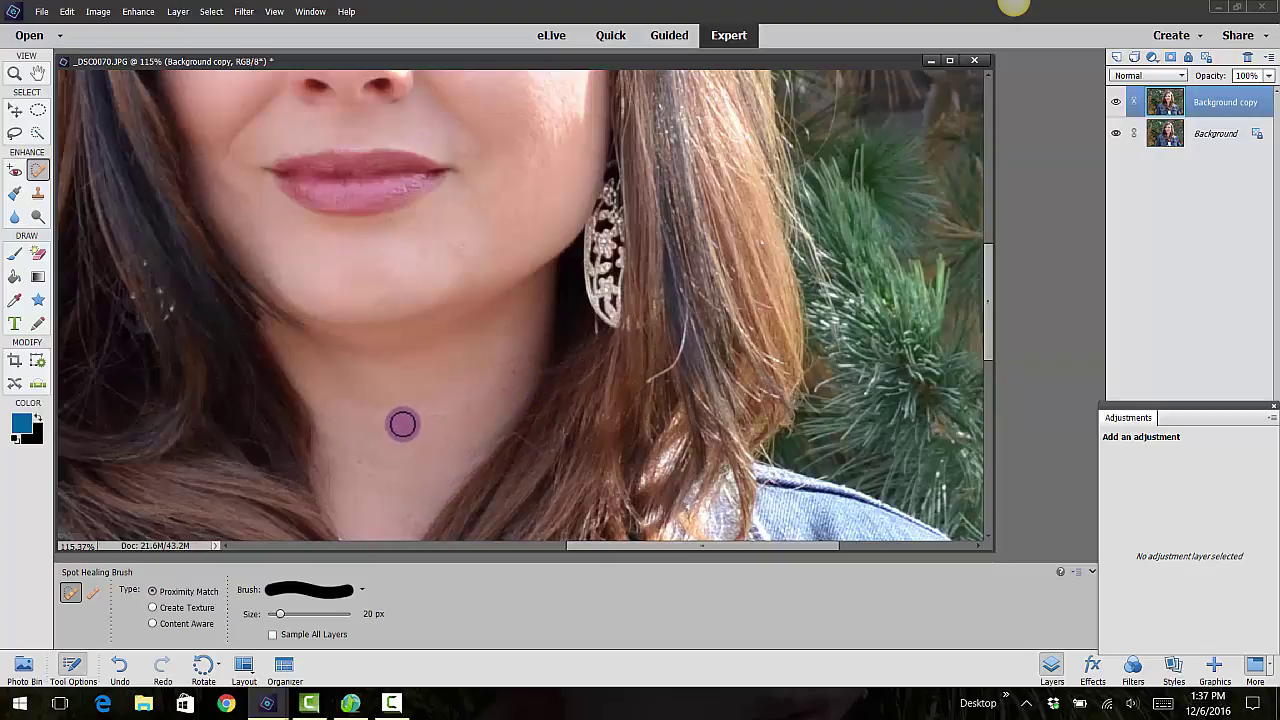
click(467, 409)
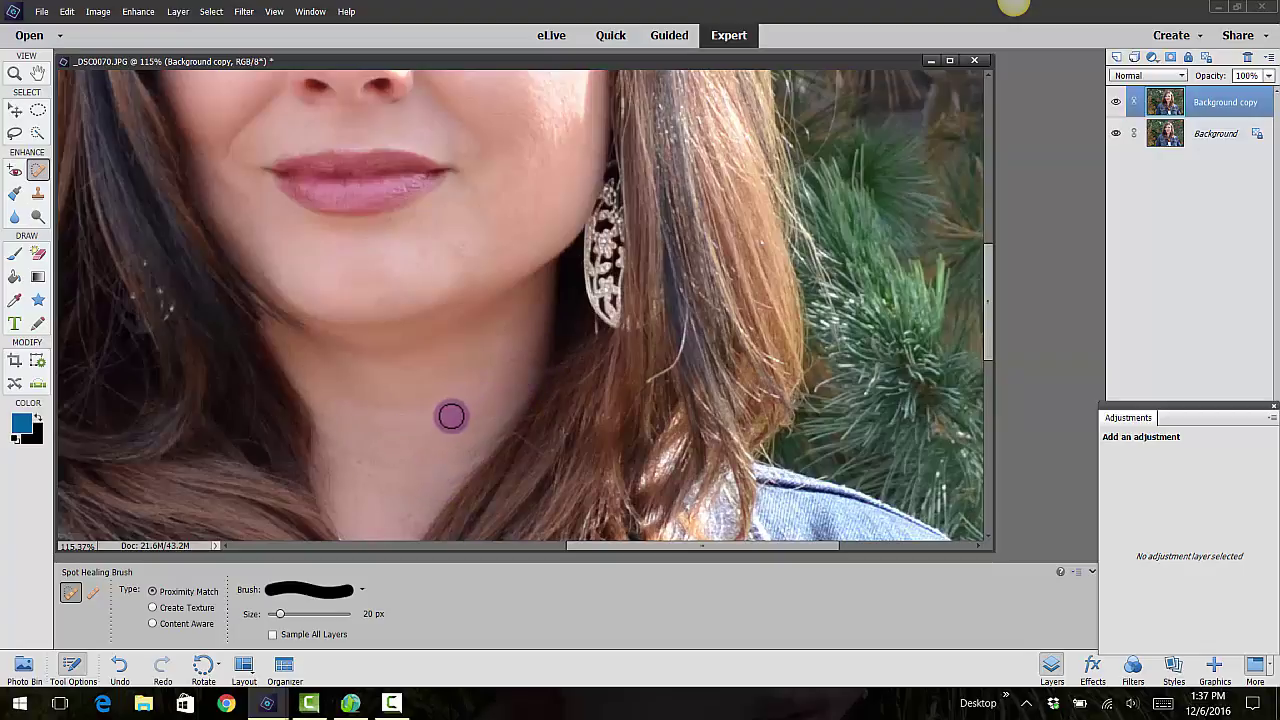
Heal the remaining small spots on the neck, the cheek and the forehead below the hairline with the Spot Healing Brush
click(440, 417)
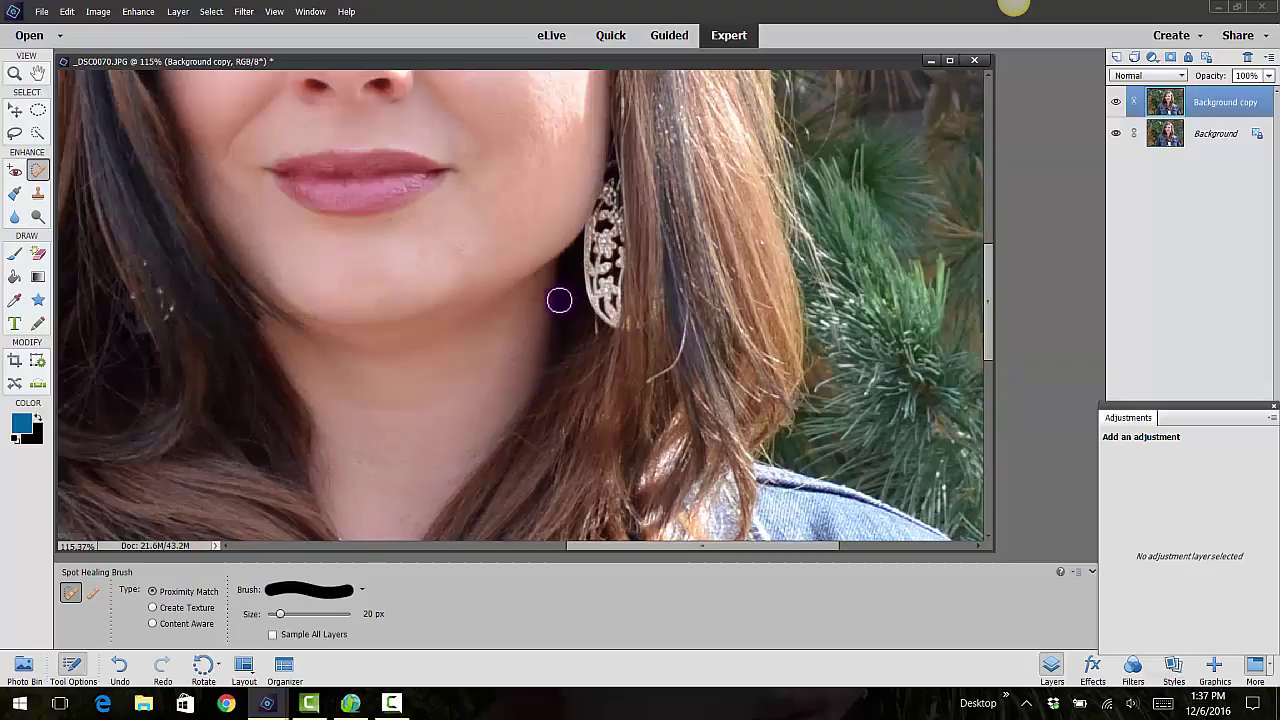
click(531, 179)
scroll(542, 175, up, 5)
drag(542, 175, 699, 397)
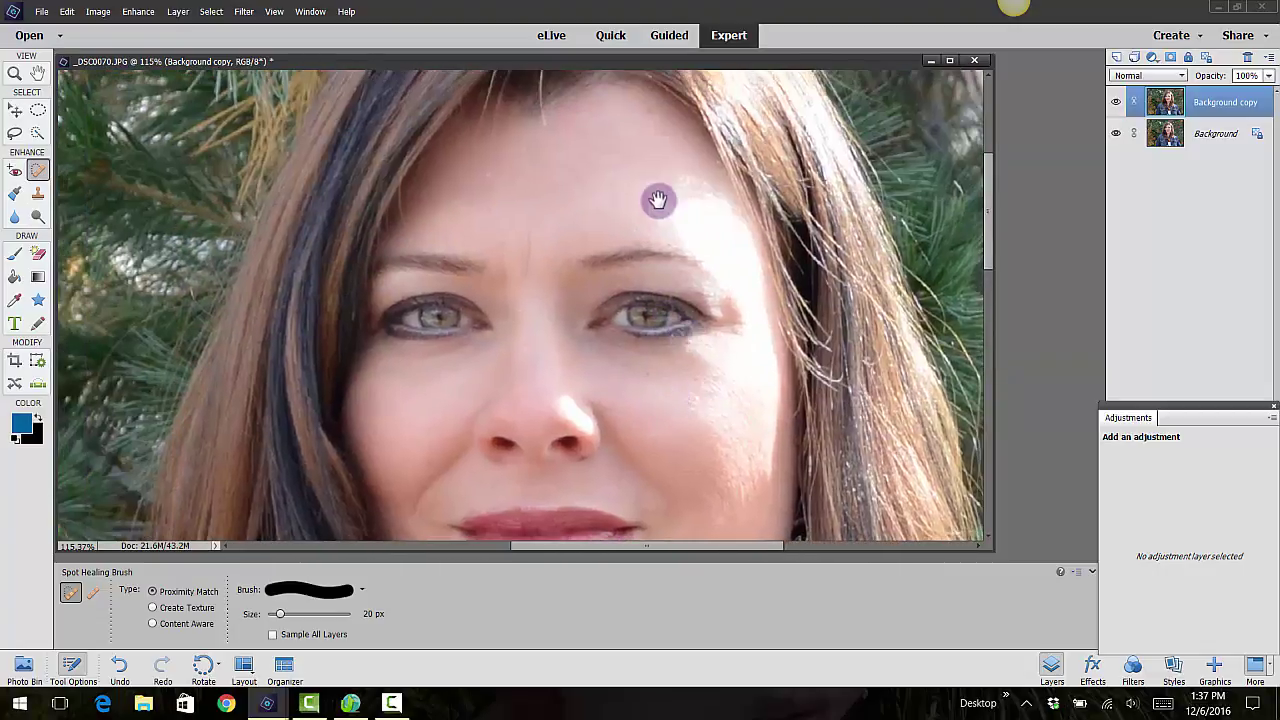
mouse_move(645, 117)
mouse_down()
mouse_move(651, 126)
mouse_move(649, 114)
mouse_up()
click(630, 89)
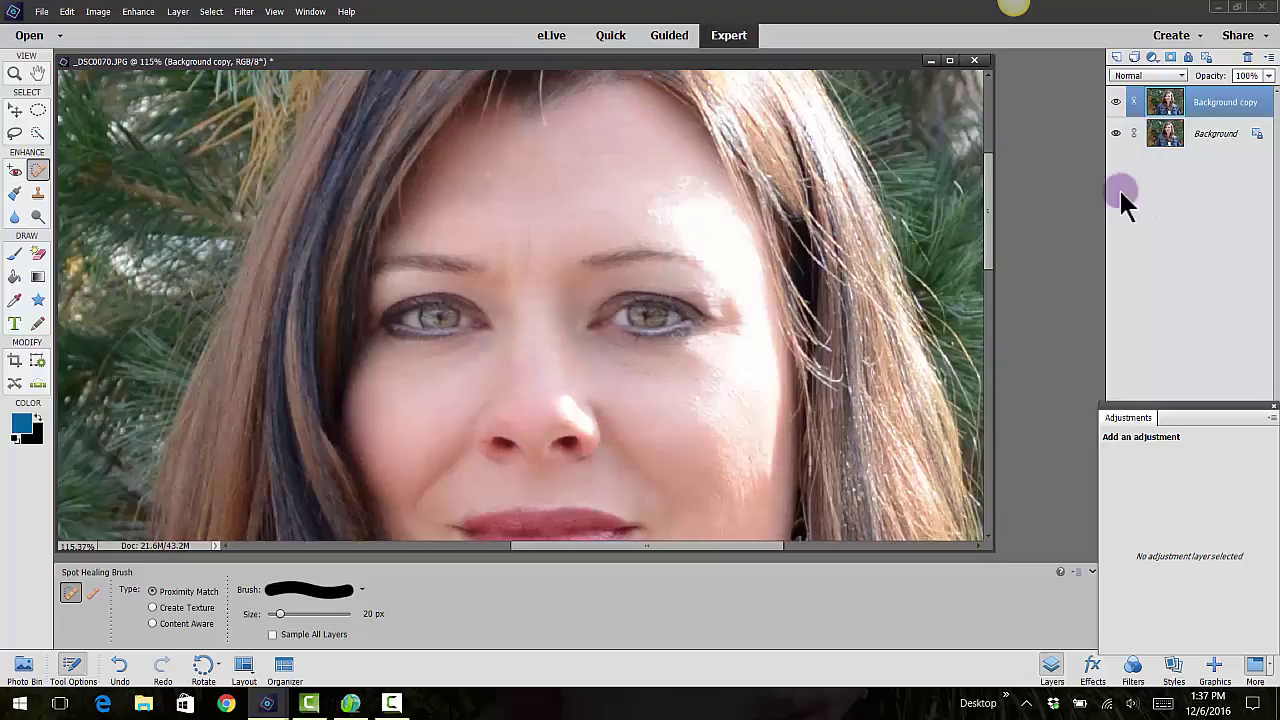
Compare the retouched face with the original by hiding and showing the Background copy layer, ending with the whole photo in view
scroll(638, 391, down, 1)
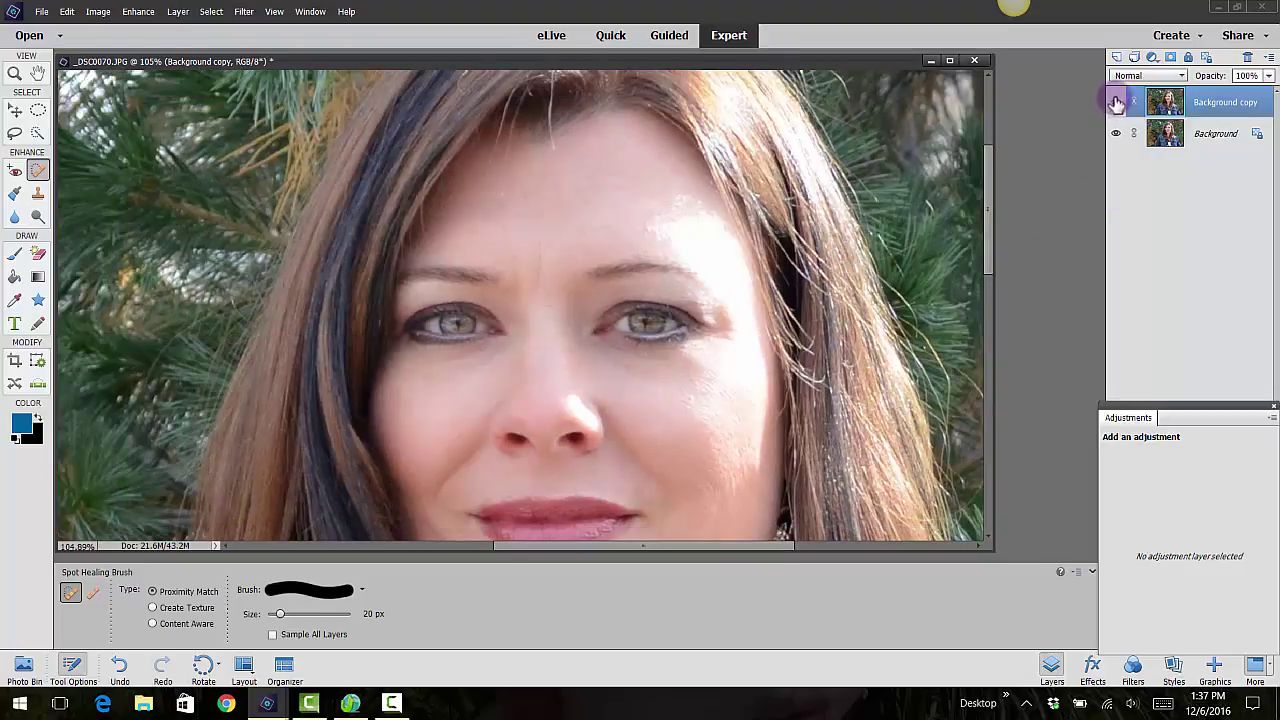
click(1117, 103)
click(1117, 103)
scroll(581, 313, down, 6)
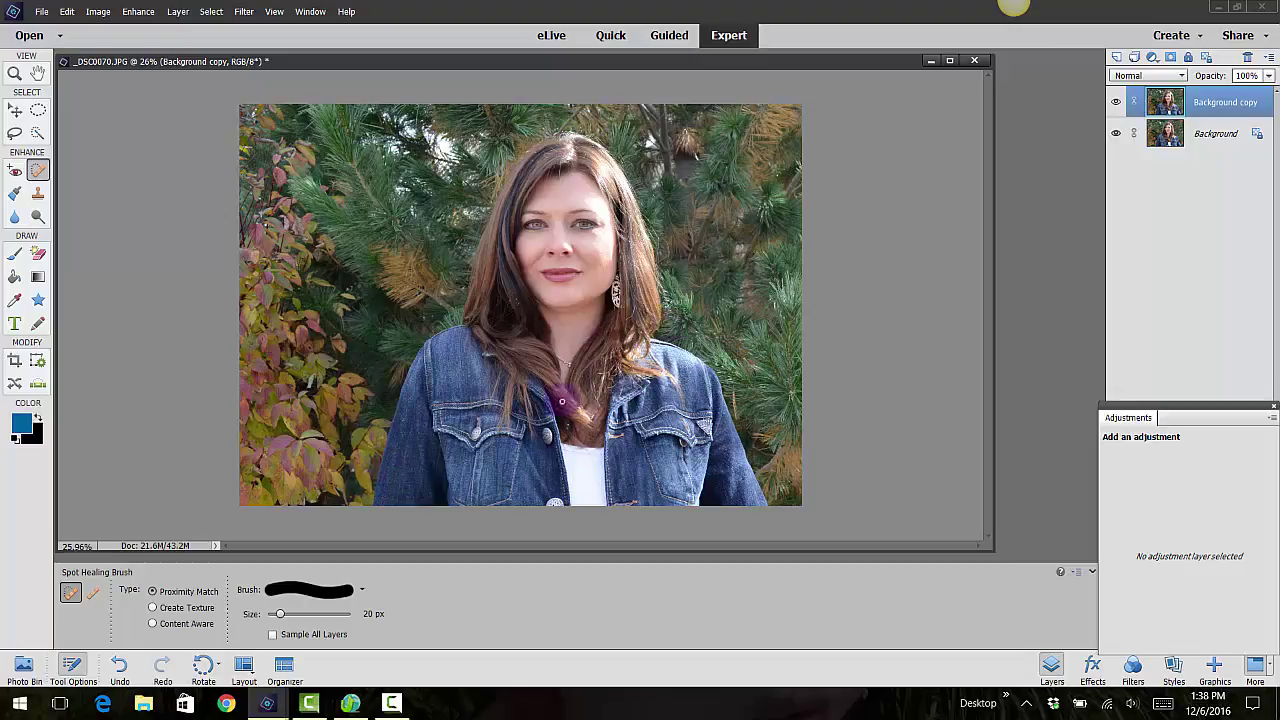
Open the Liquify filter on the Background copy layer and set the warp brush size to 600
click(243, 12)
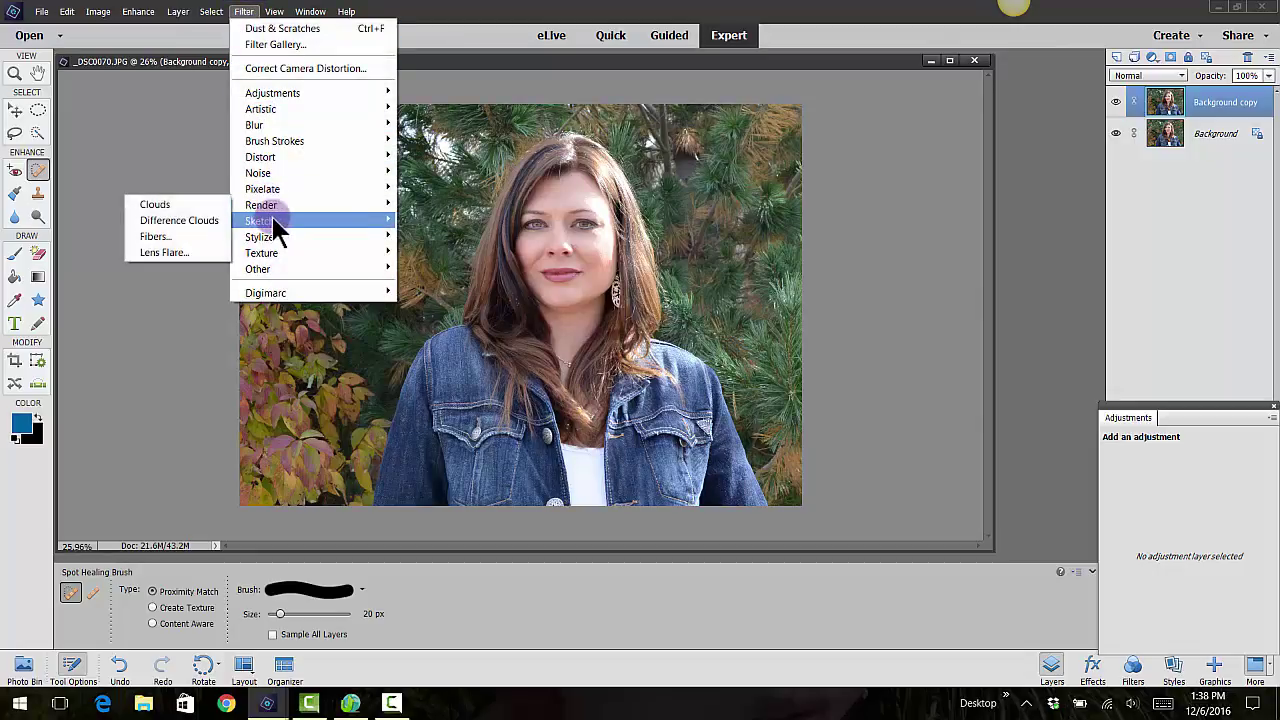
mouse_move(272, 221)
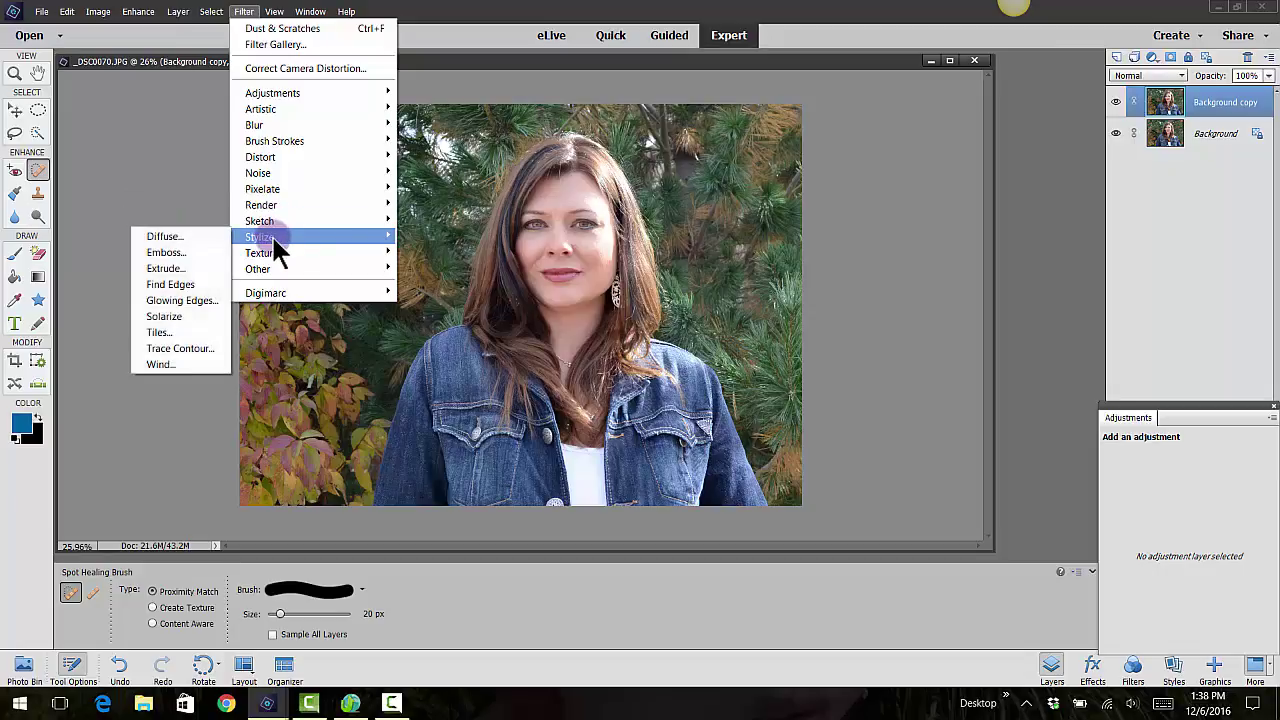
mouse_move(265, 157)
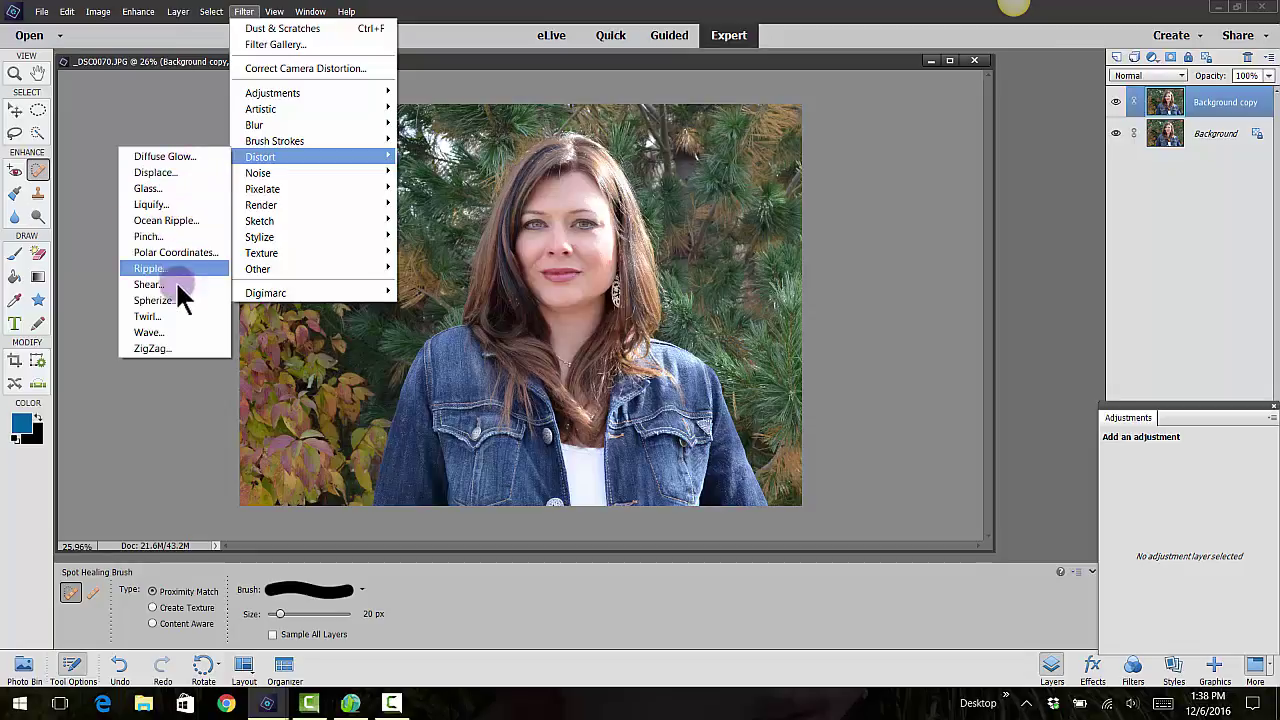
click(184, 203)
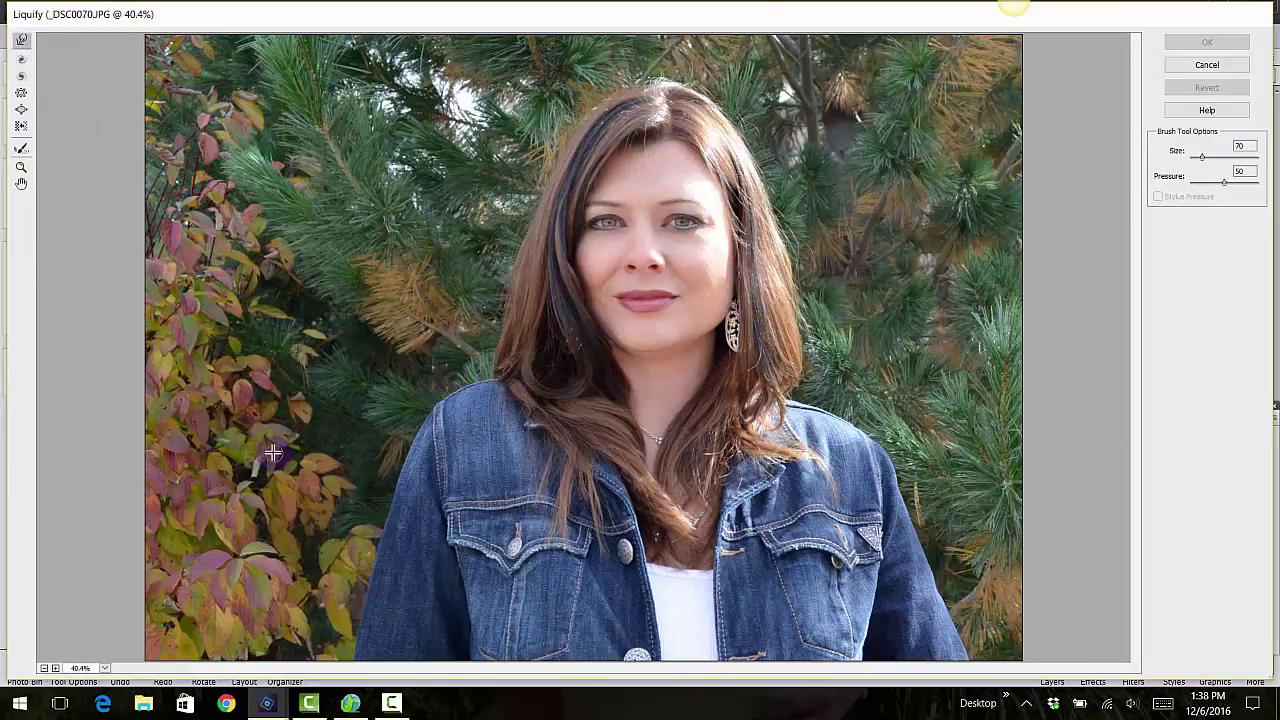
key(bracketright)
key(bracketright)
key(bracketright)
key(bracketright)
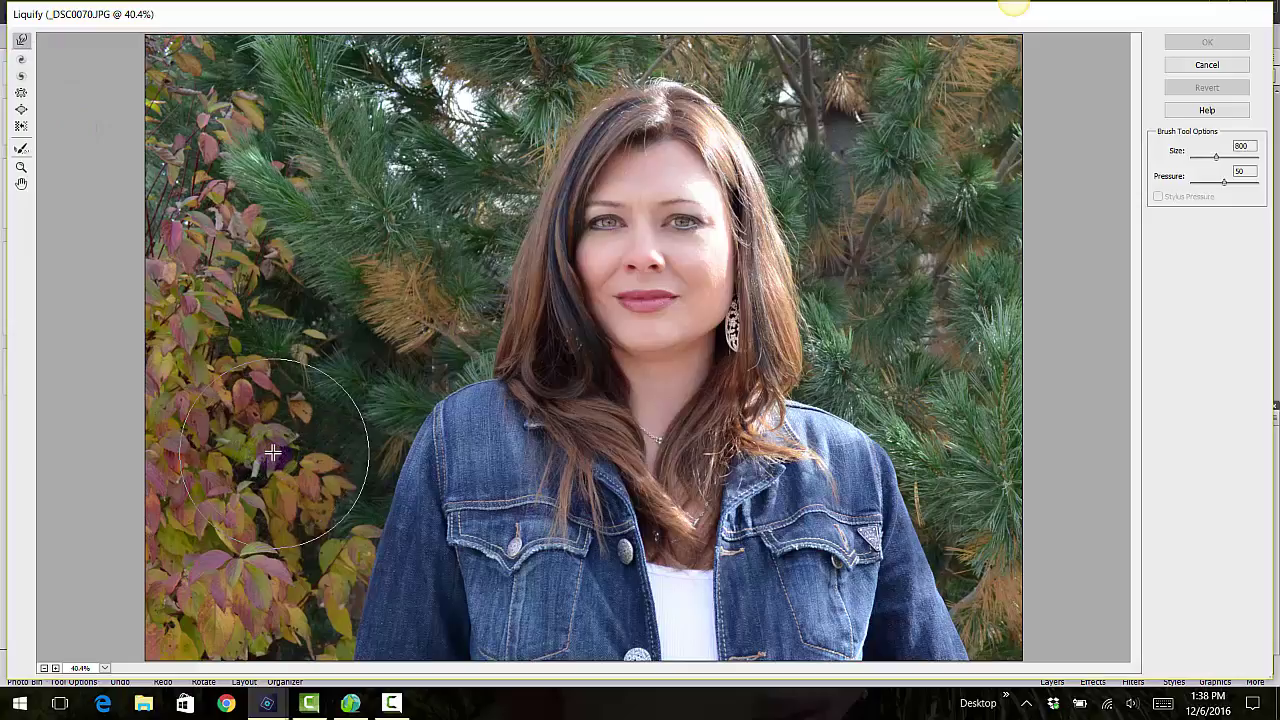
key(bracketleft)
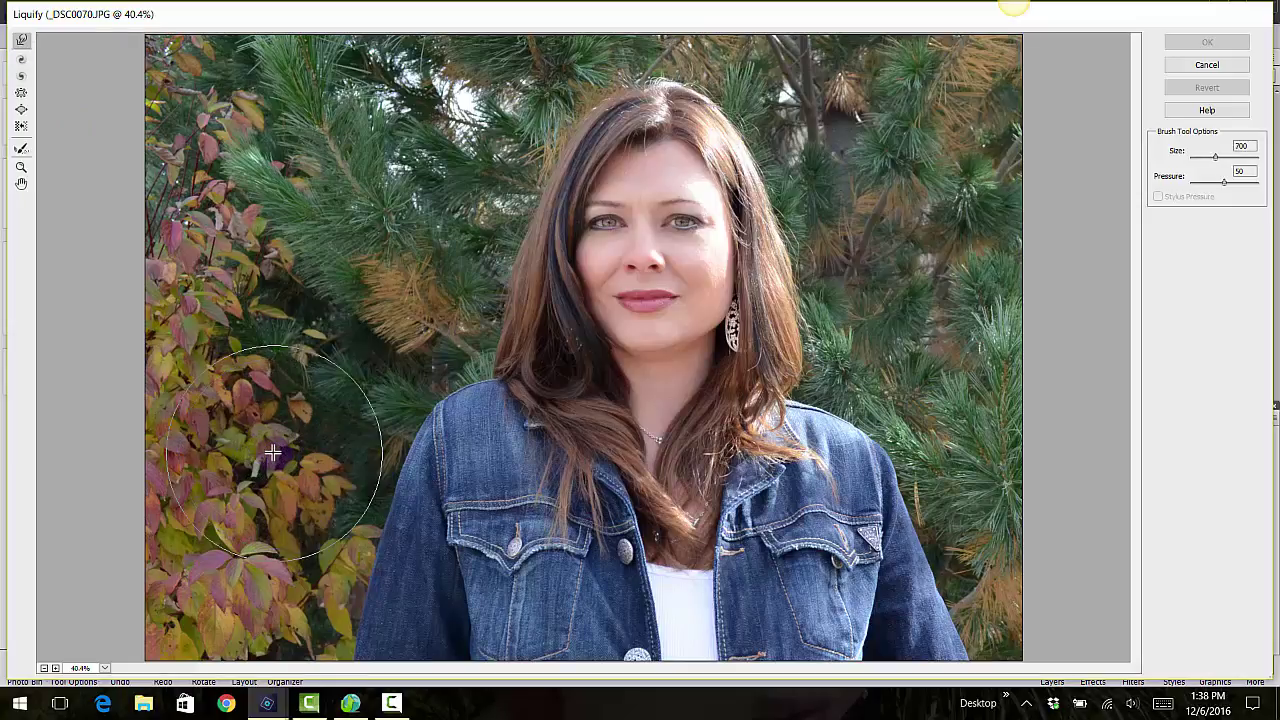
key(bracketleft)
key(bracketleft)
key(bracketleft)
Push the outer edges of both jacket sleeves inward to slim the arms, and apply the Liquify filter
mouse_move(272, 453)
mouse_down()
mouse_move(333, 494)
mouse_move(391, 494)
mouse_move(377, 579)
mouse_up()
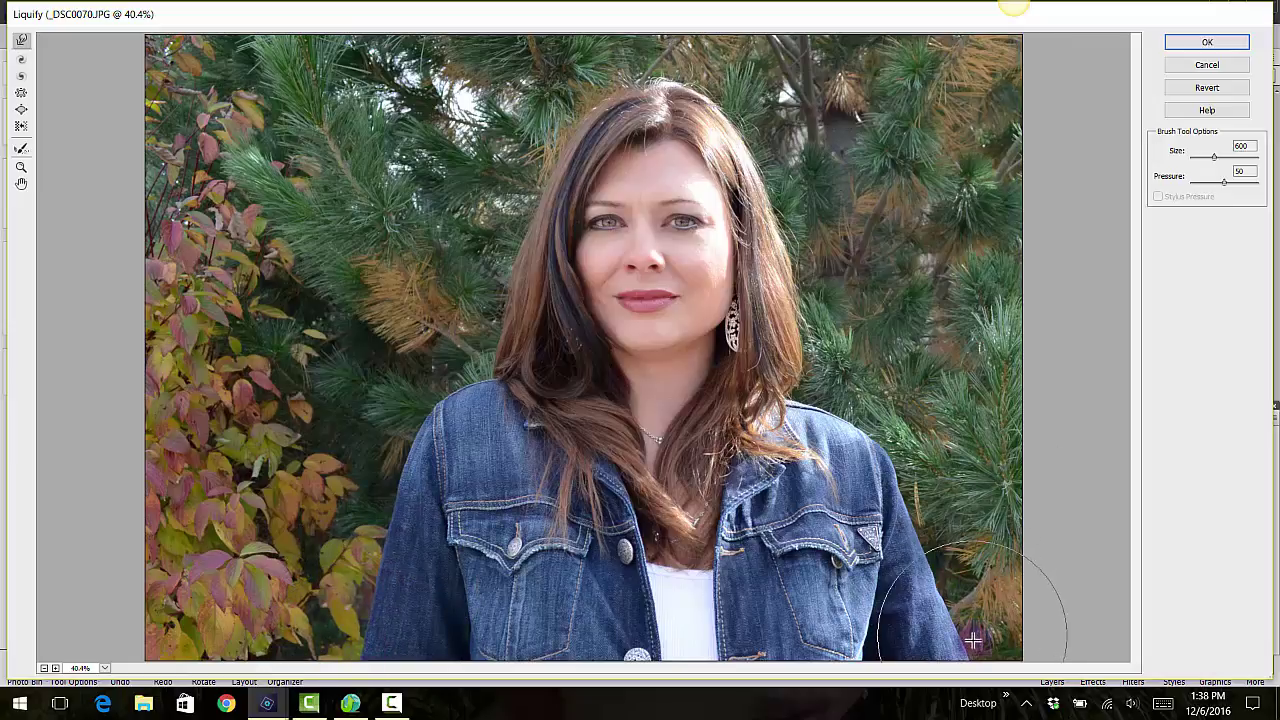
mouse_move(960, 609)
mouse_down()
mouse_move(968, 654)
mouse_move(955, 660)
mouse_up()
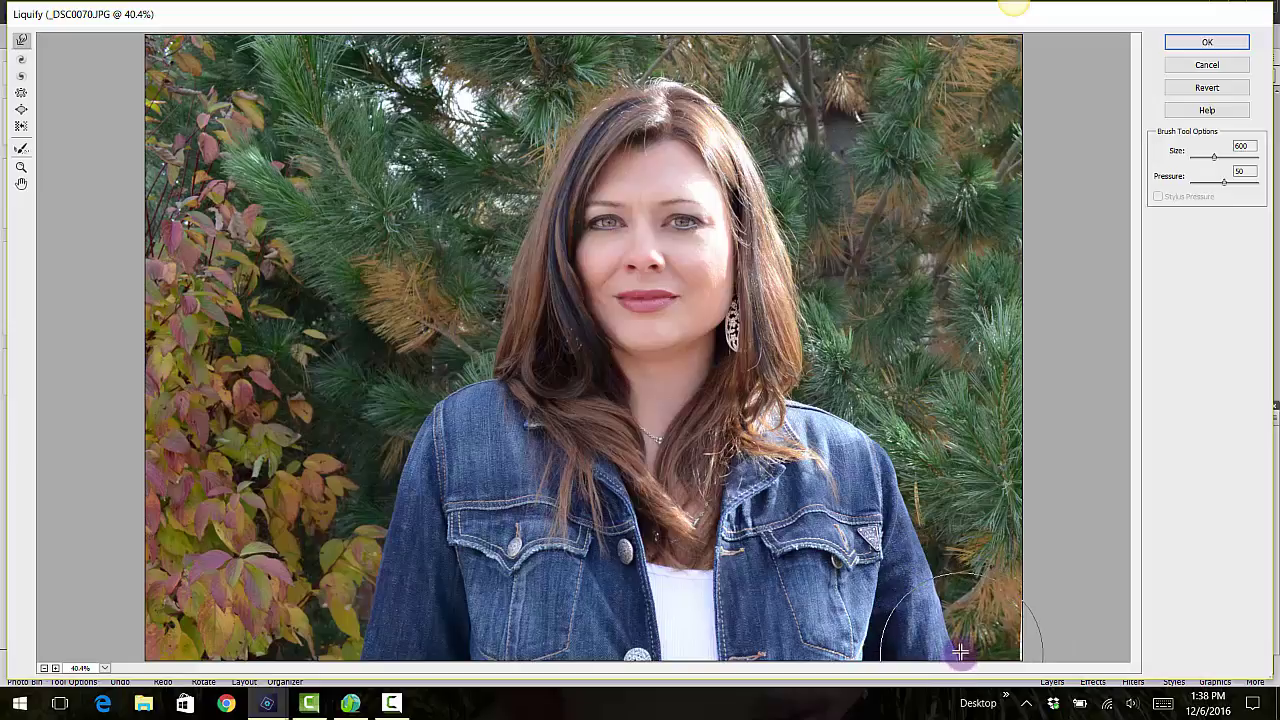
drag(920, 524, 931, 545)
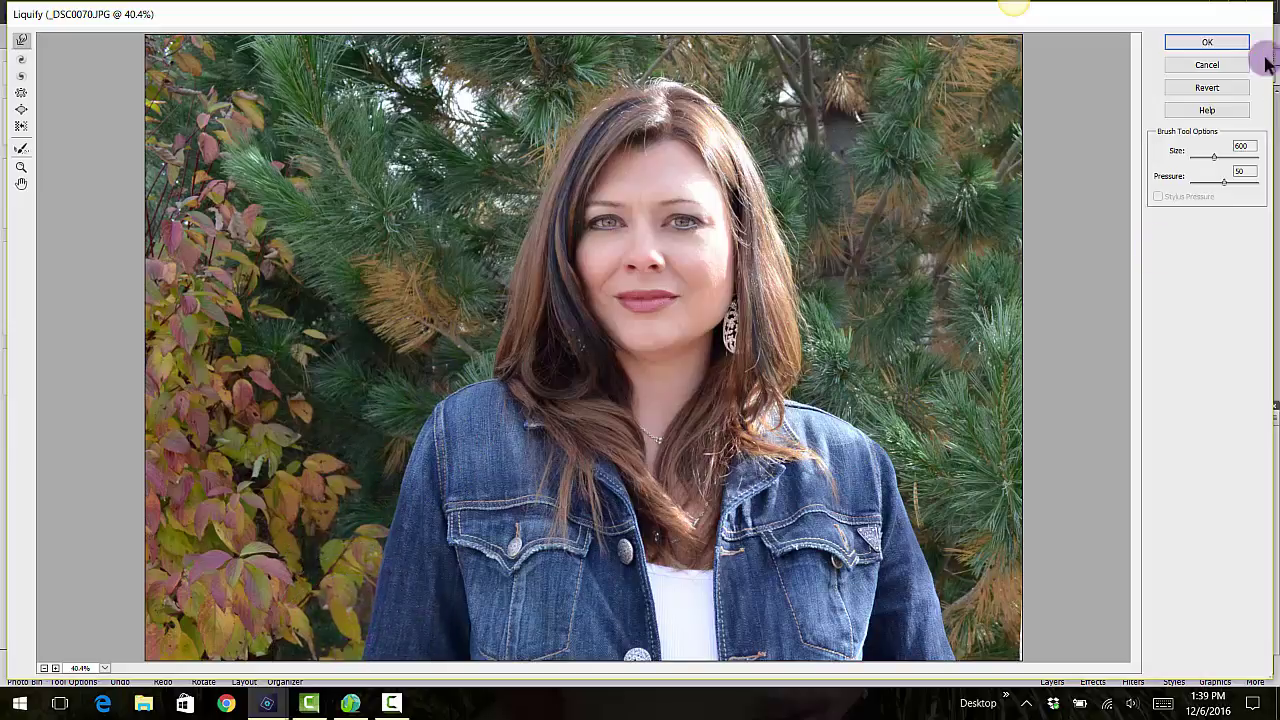
click(1208, 41)
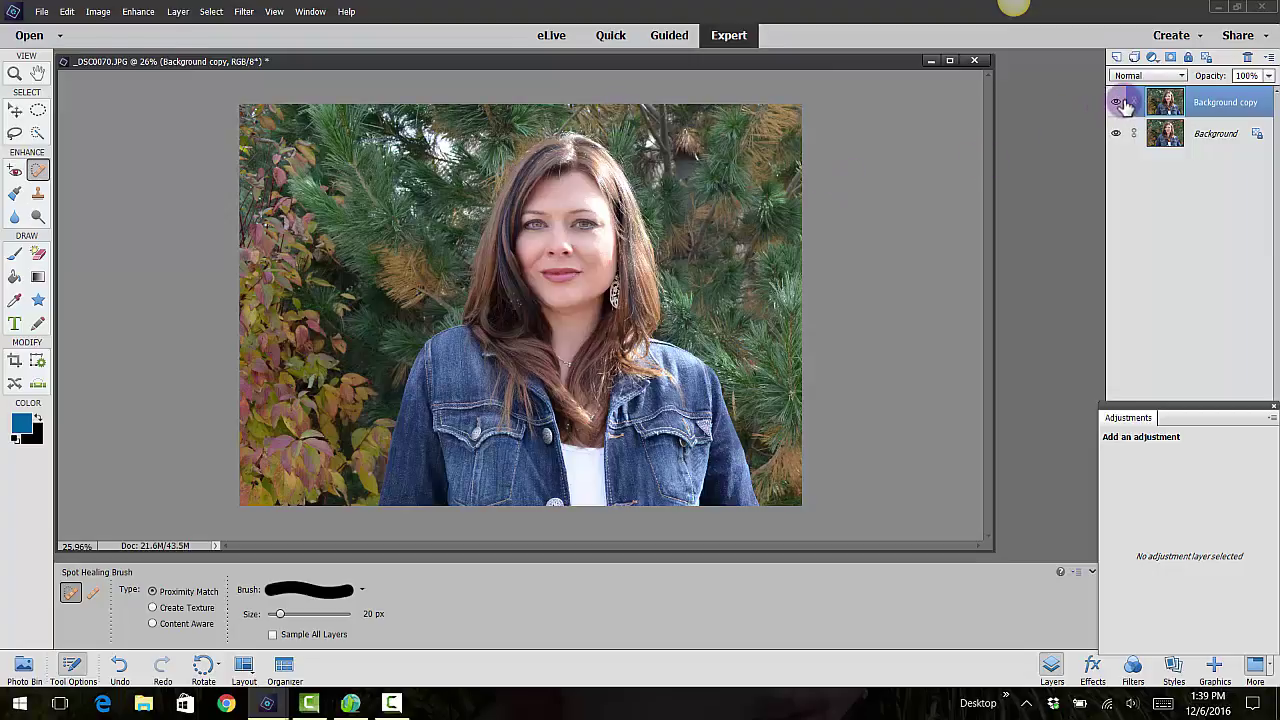
Compare the slimmed figure with the original by hiding and showing the Background copy layer
click(1116, 103)
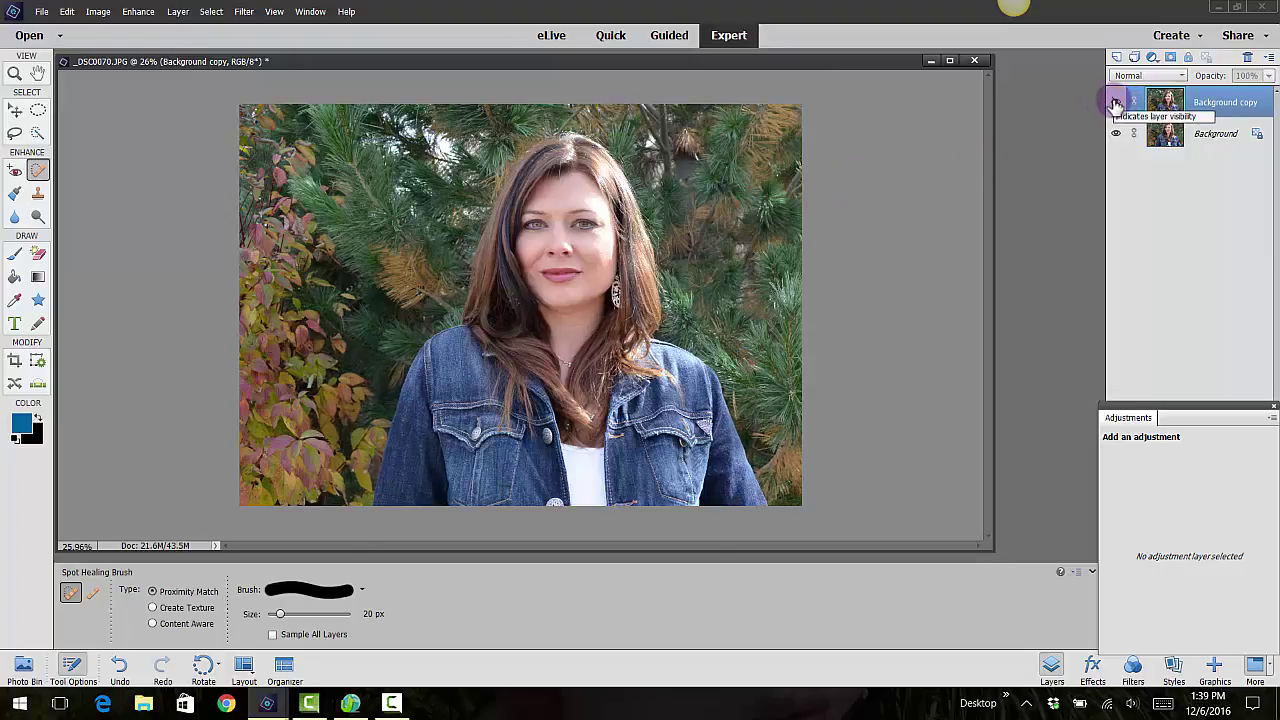
click(1116, 103)
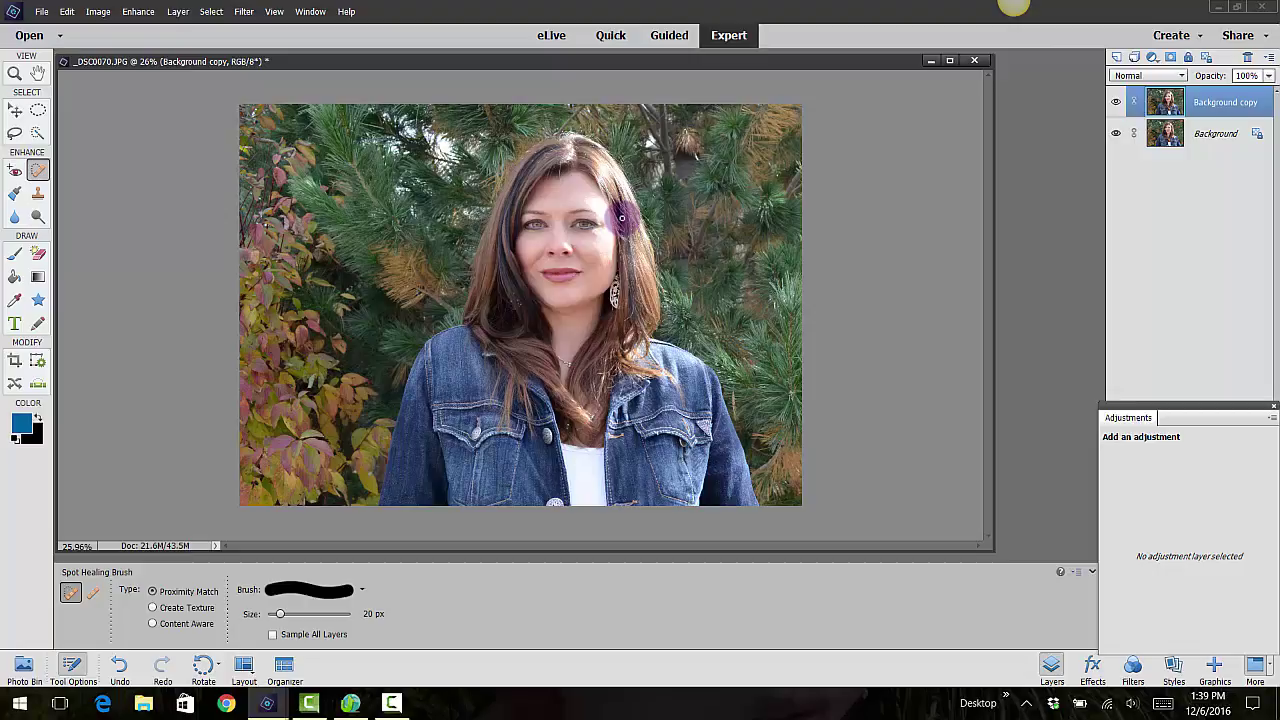
click(609, 268)
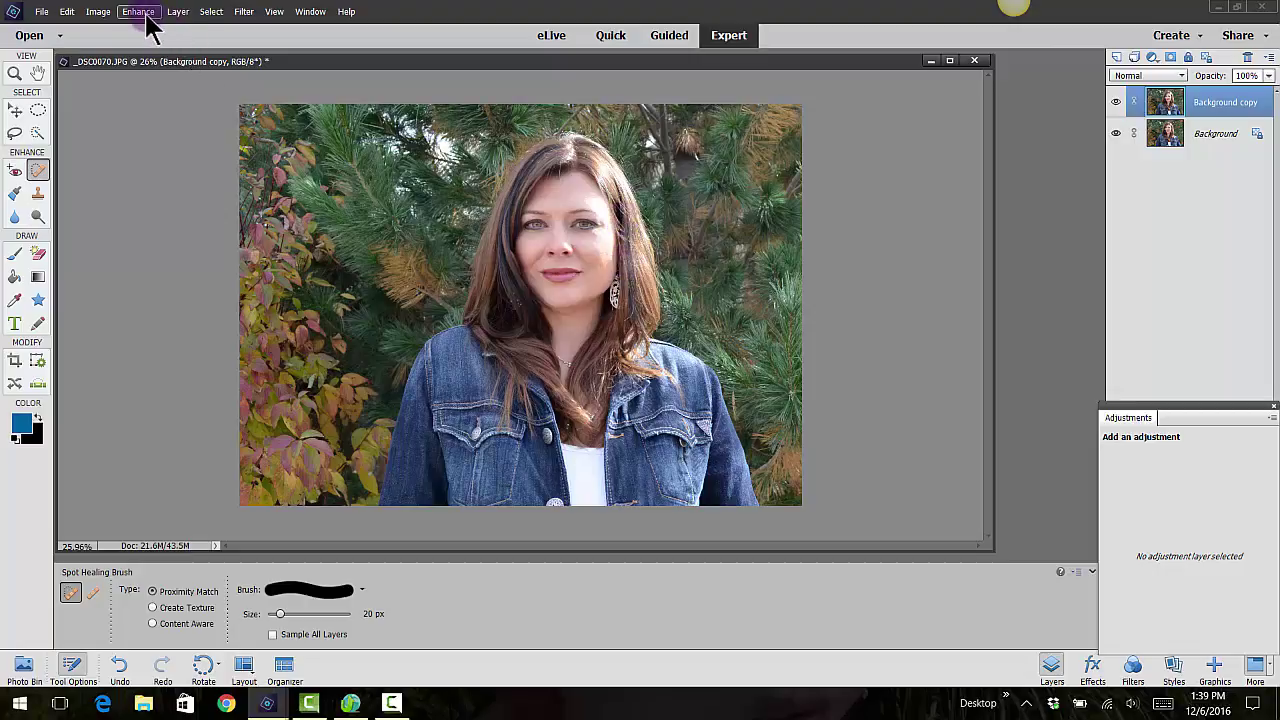
Open the Lens Flare filter on the Background copy layer, preview the 35mm and 105mm Prime lenses, and choose Movie Prime
click(244, 12)
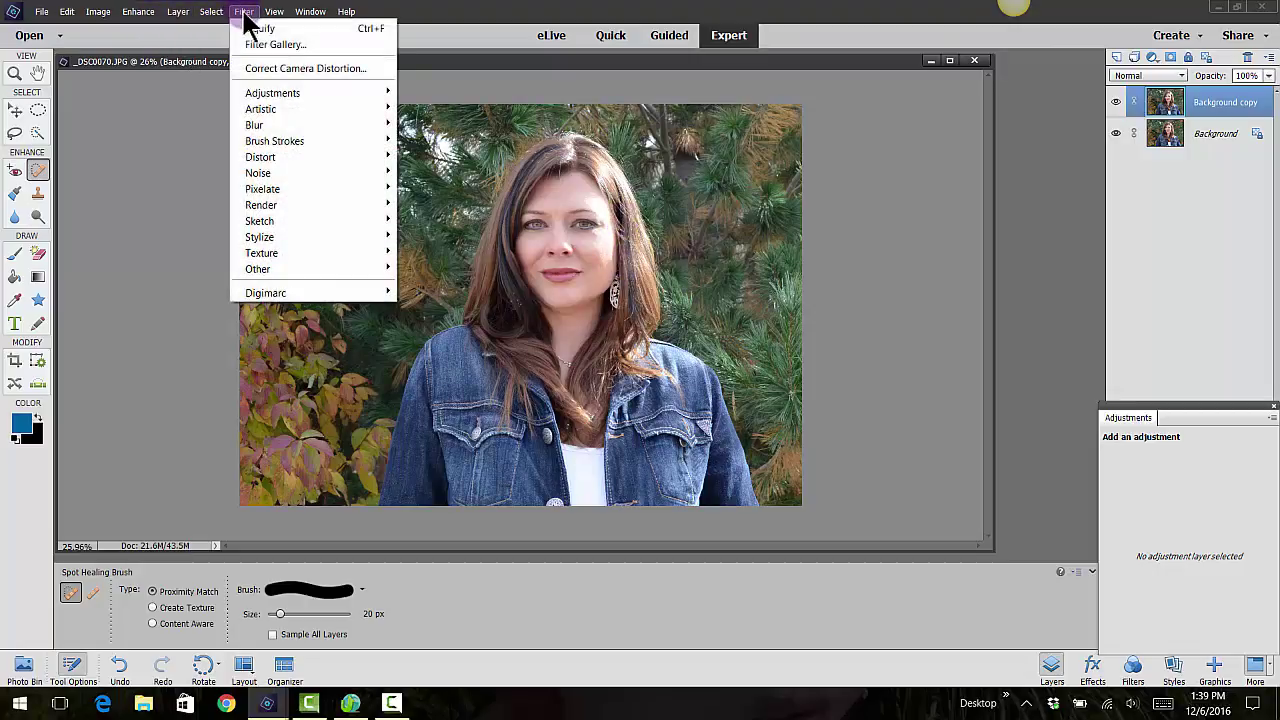
mouse_move(262, 176)
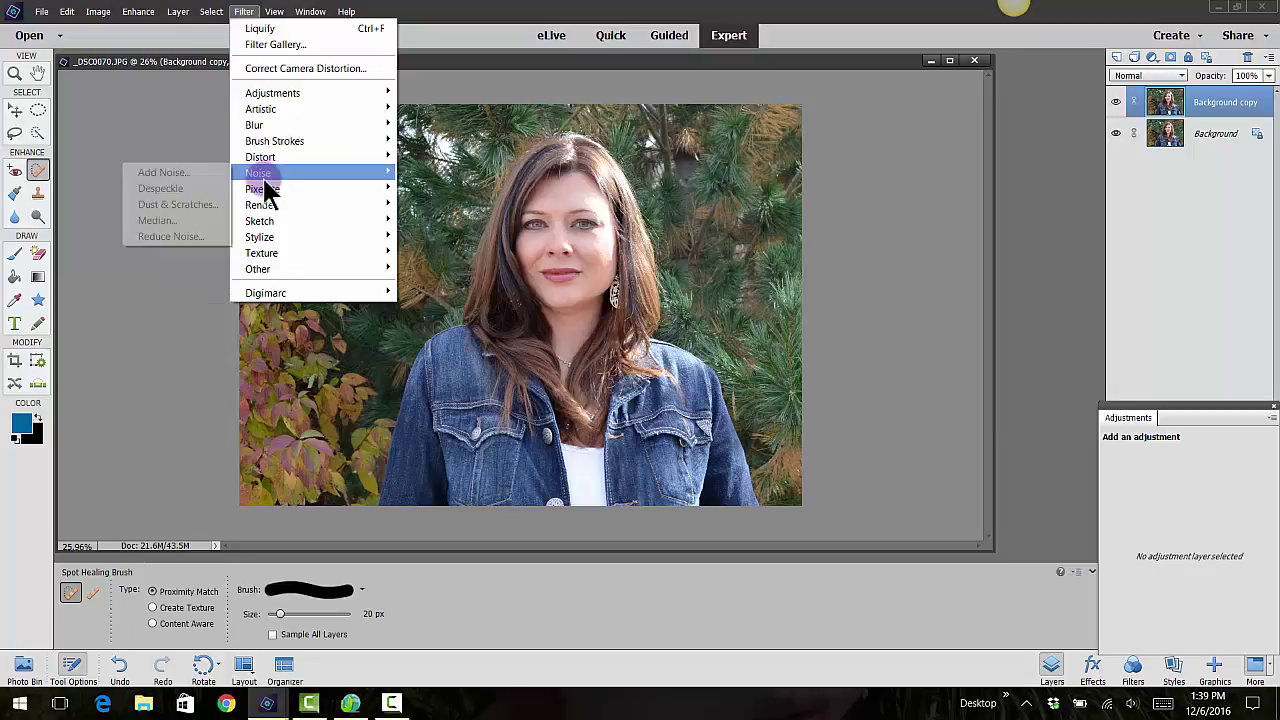
mouse_move(268, 203)
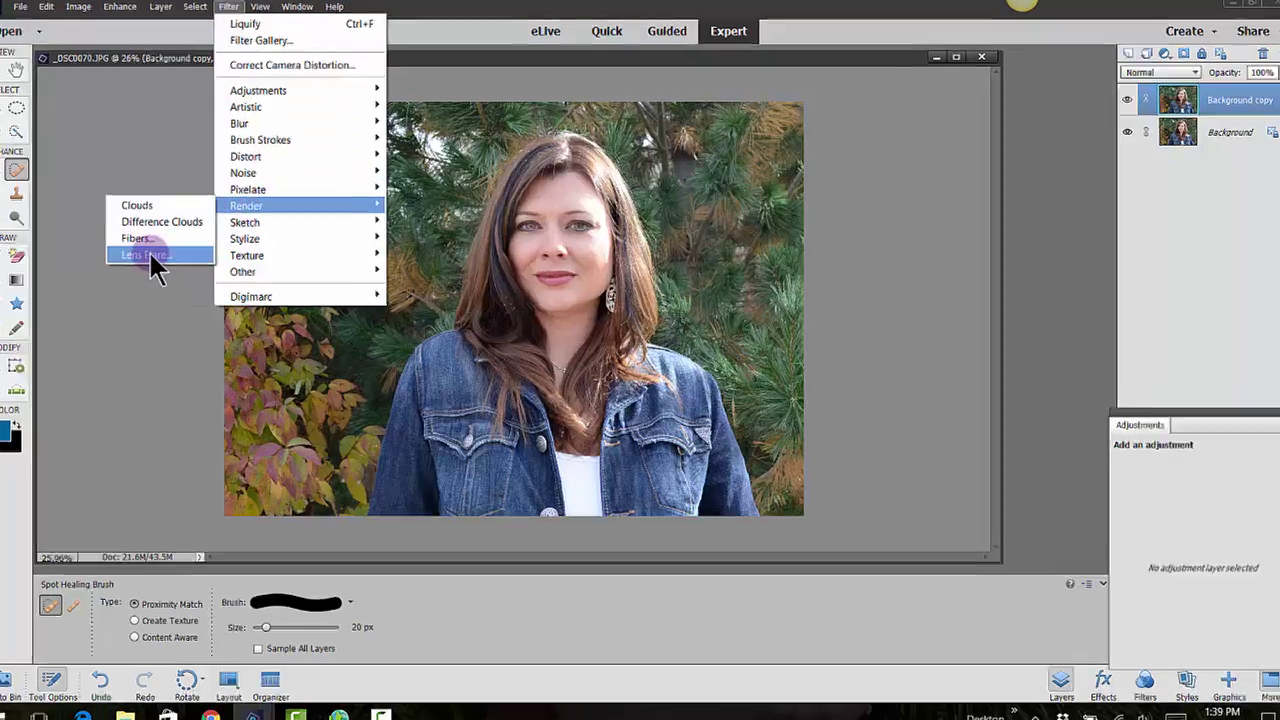
click(152, 256)
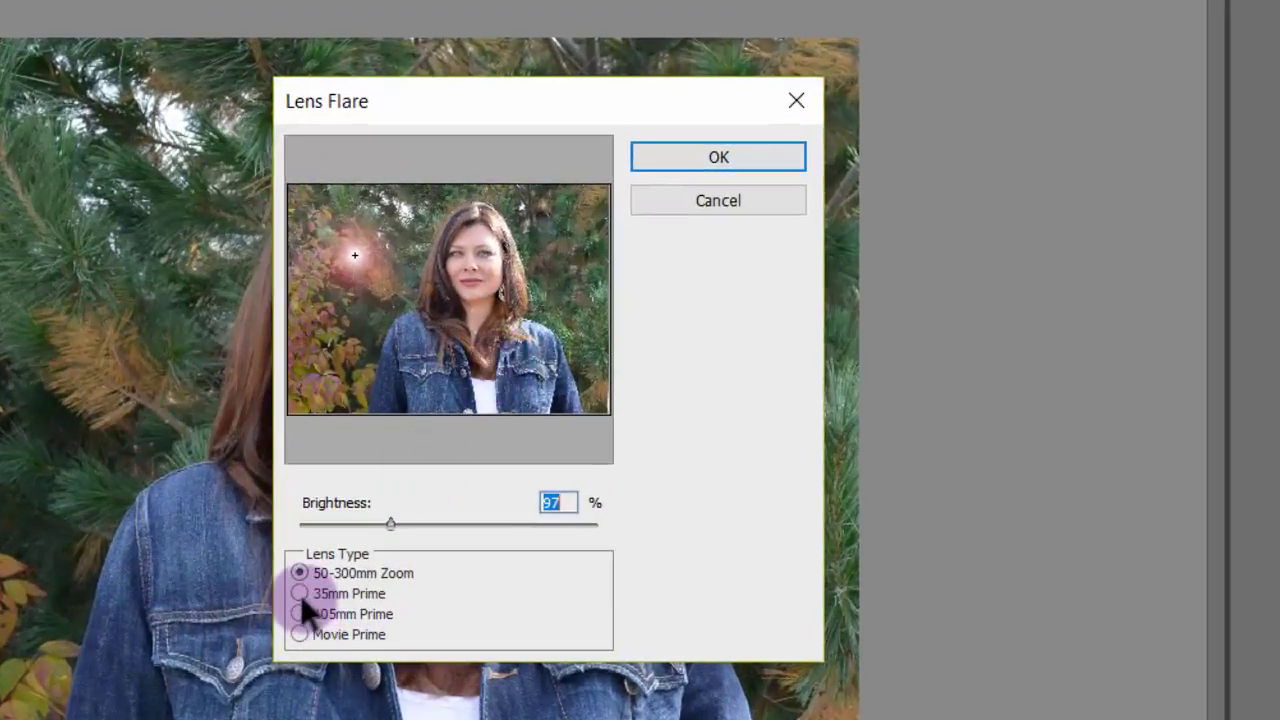
drag(360, 253, 379, 237)
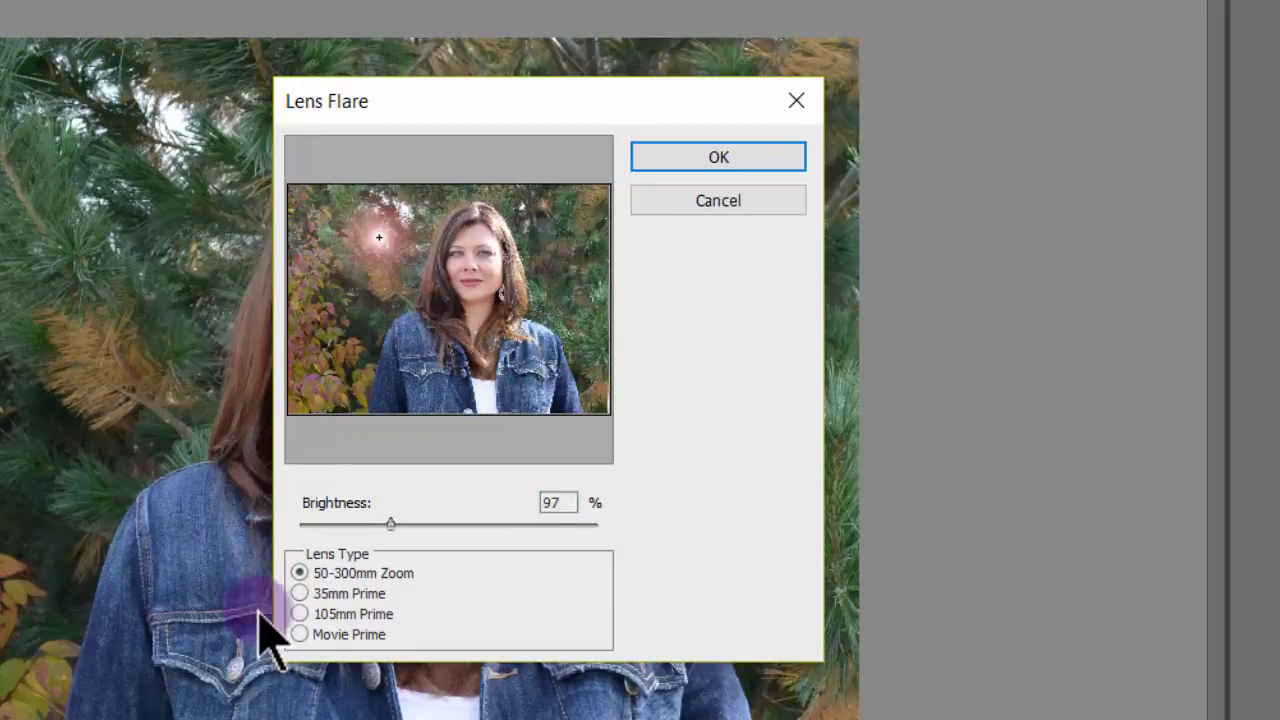
click(299, 594)
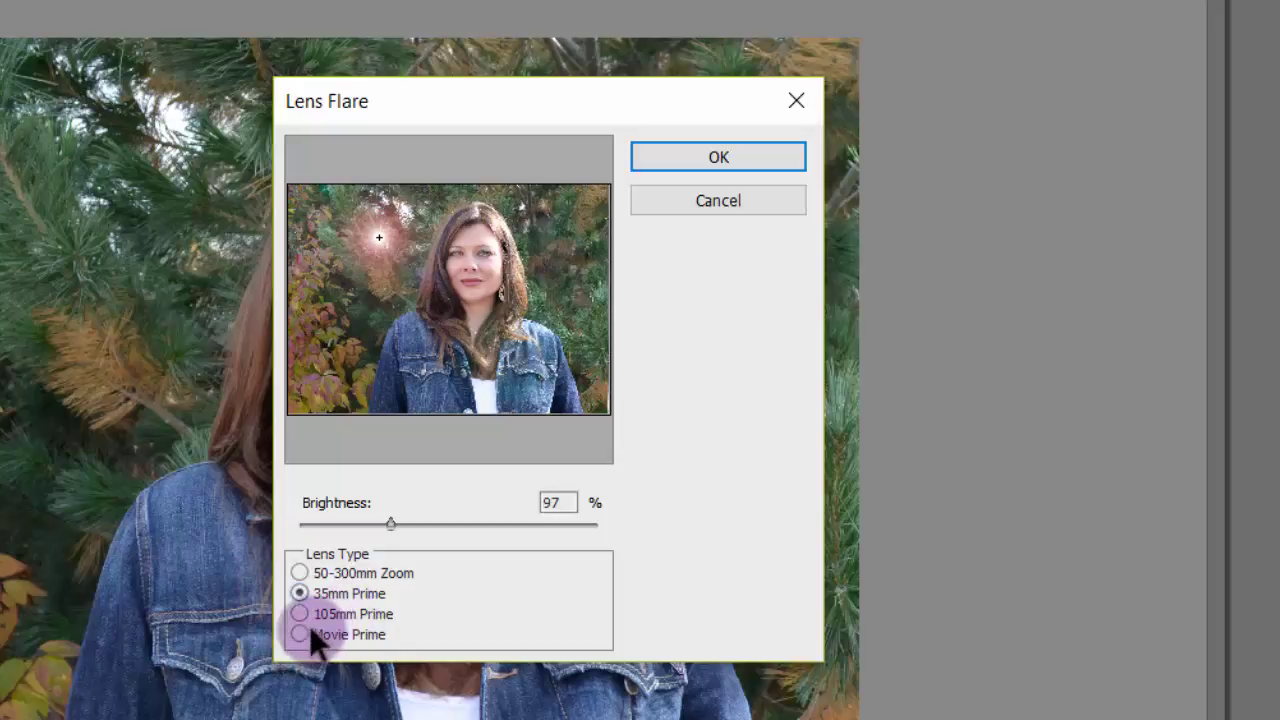
click(299, 613)
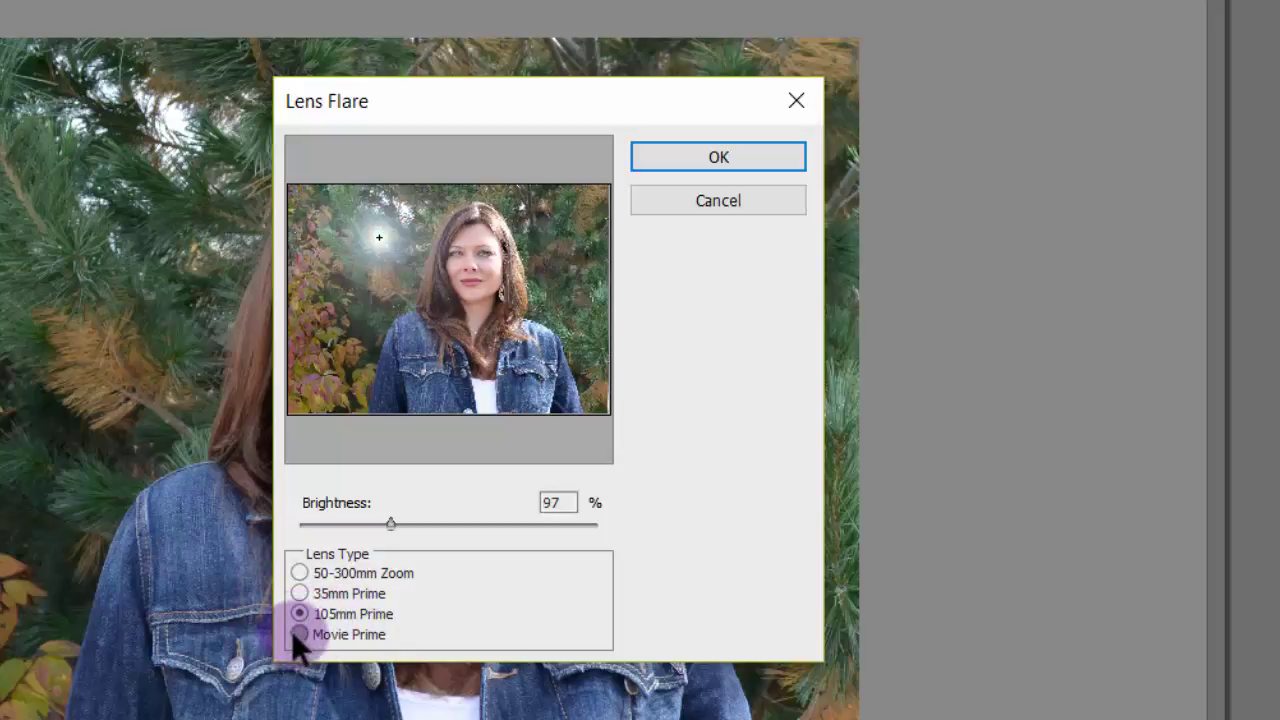
click(299, 634)
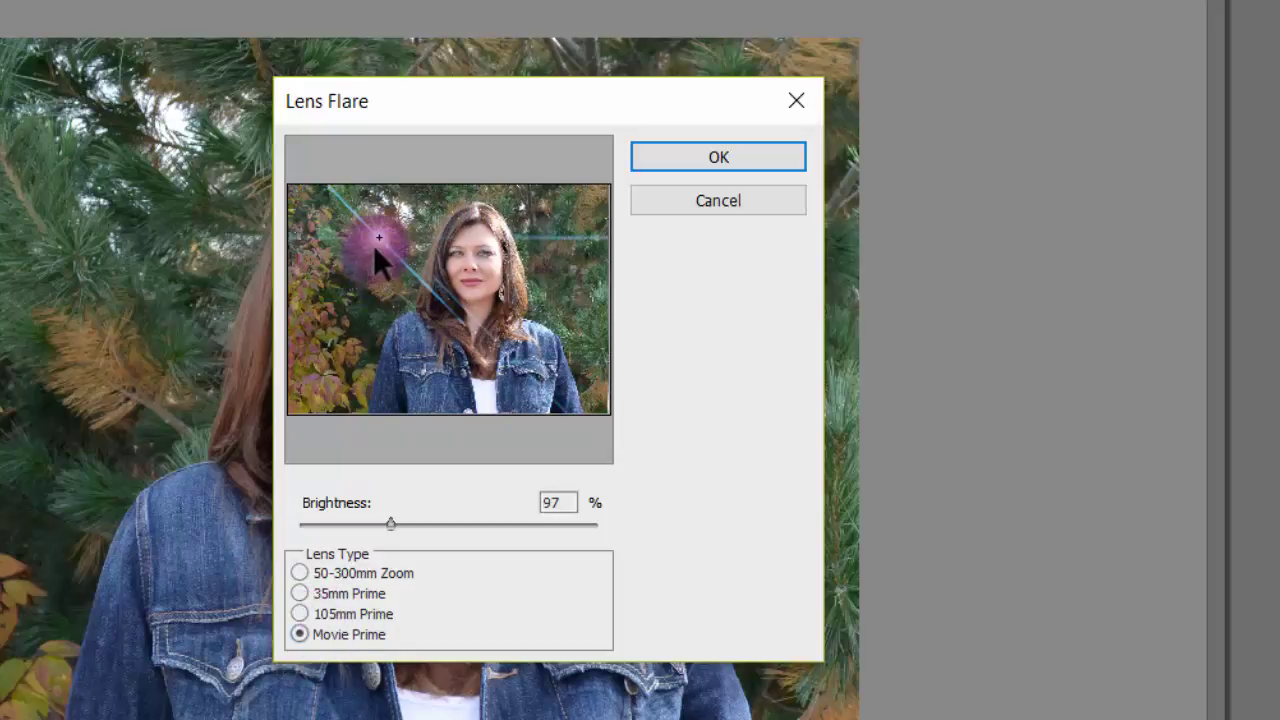
Place the flare in the foliage to the left of the woman's head, set its brightness to 83%, and apply it
drag(373, 245, 363, 241)
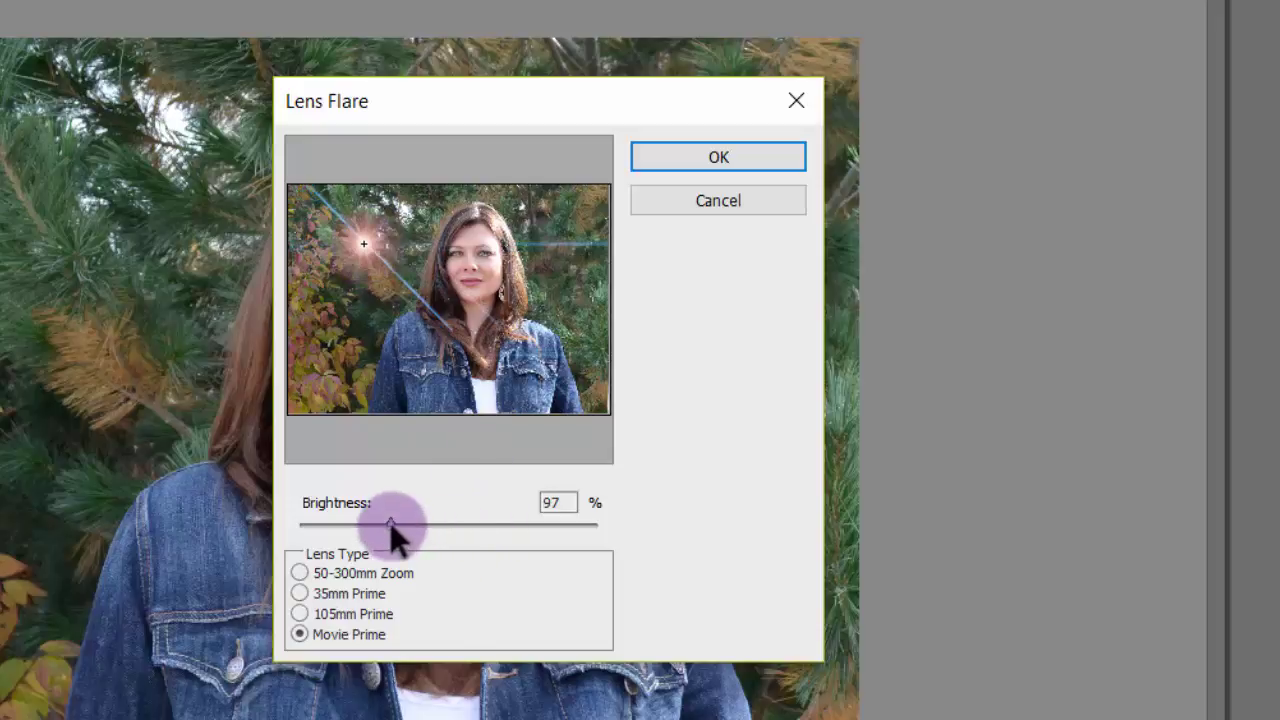
mouse_move(389, 521)
mouse_down()
mouse_move(490, 521)
mouse_move(355, 528)
mouse_move(377, 530)
mouse_up()
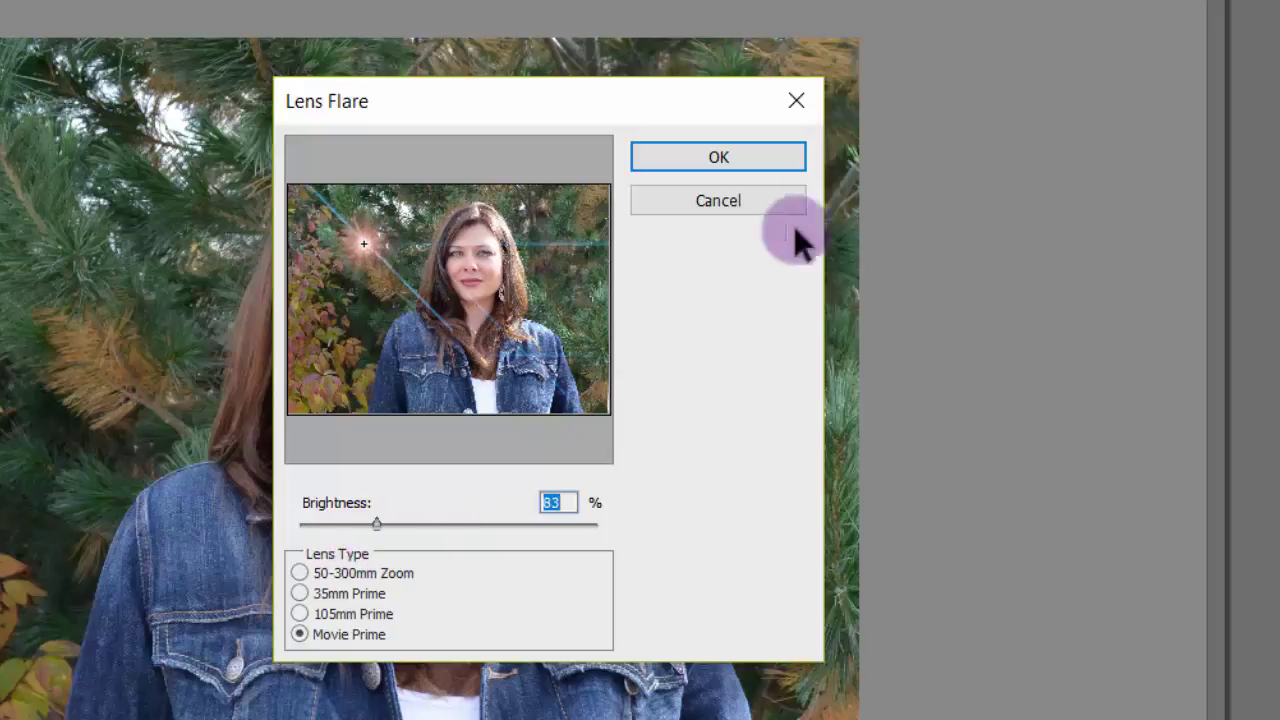
click(731, 168)
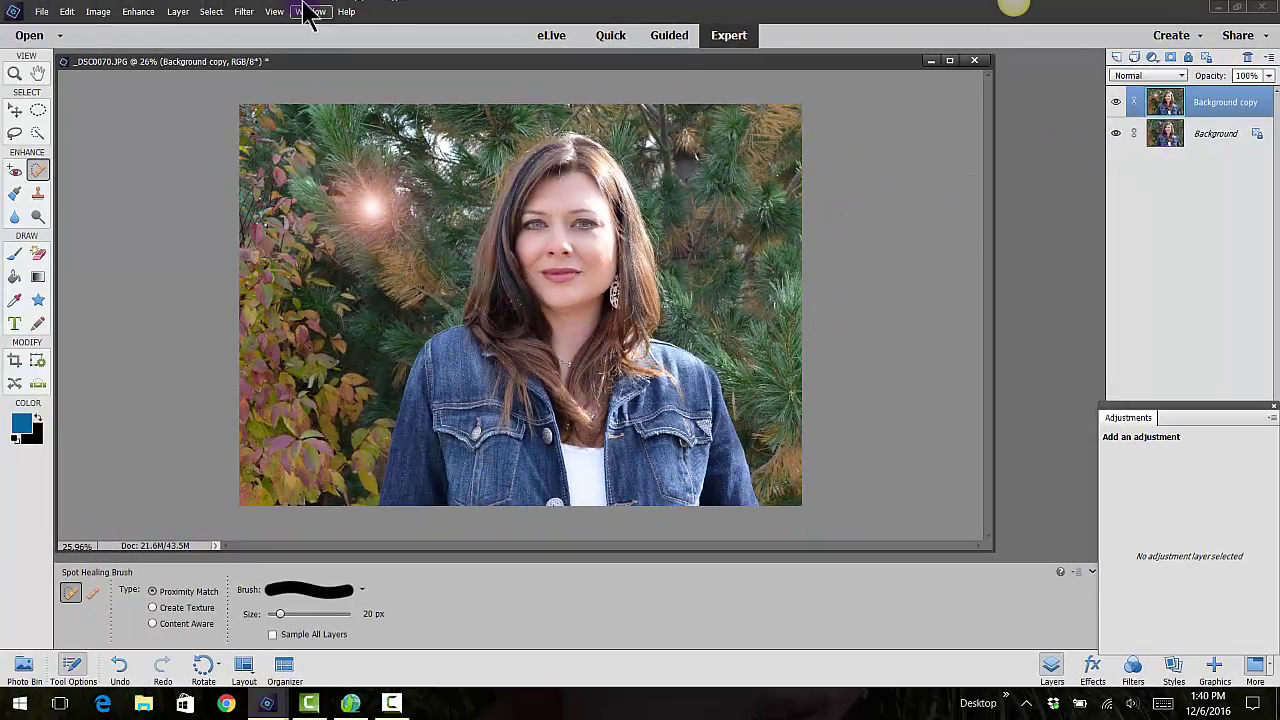
Open the Graphic Novel filter on the Background copy layer, preview Twisted Plot, and choose the Fine Detail preset with darkness 3.83
click(244, 12)
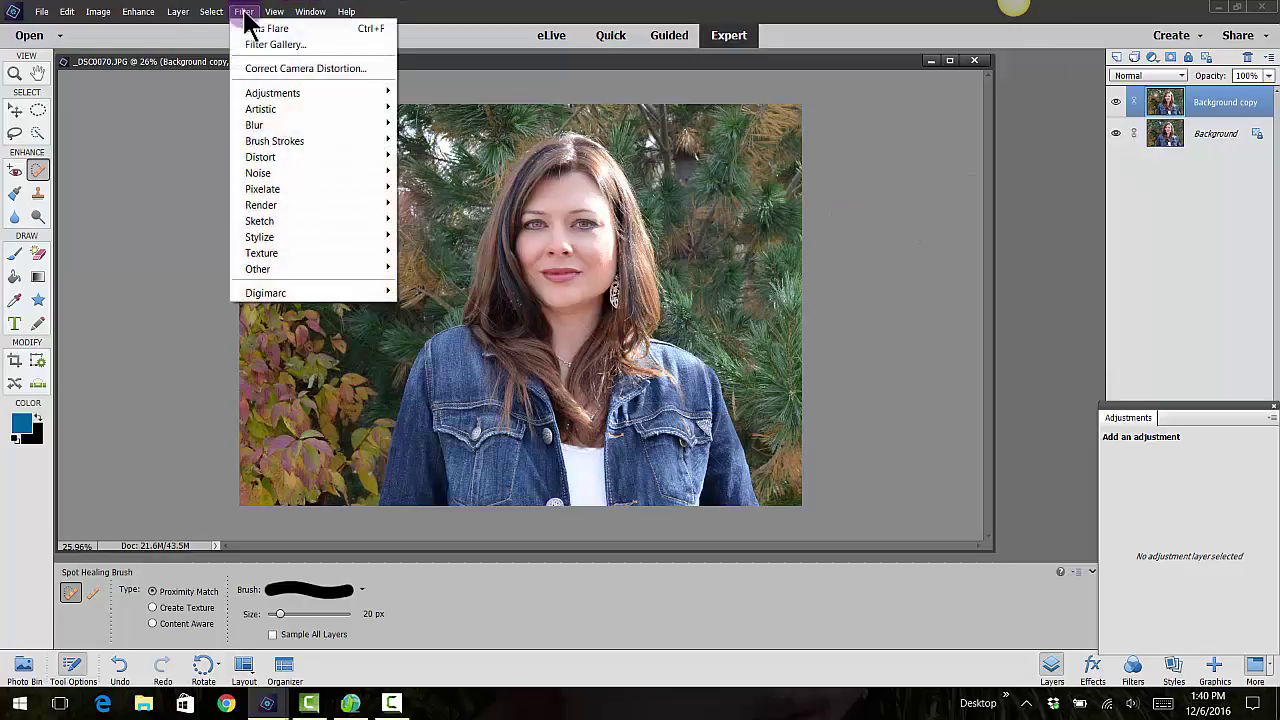
mouse_move(263, 163)
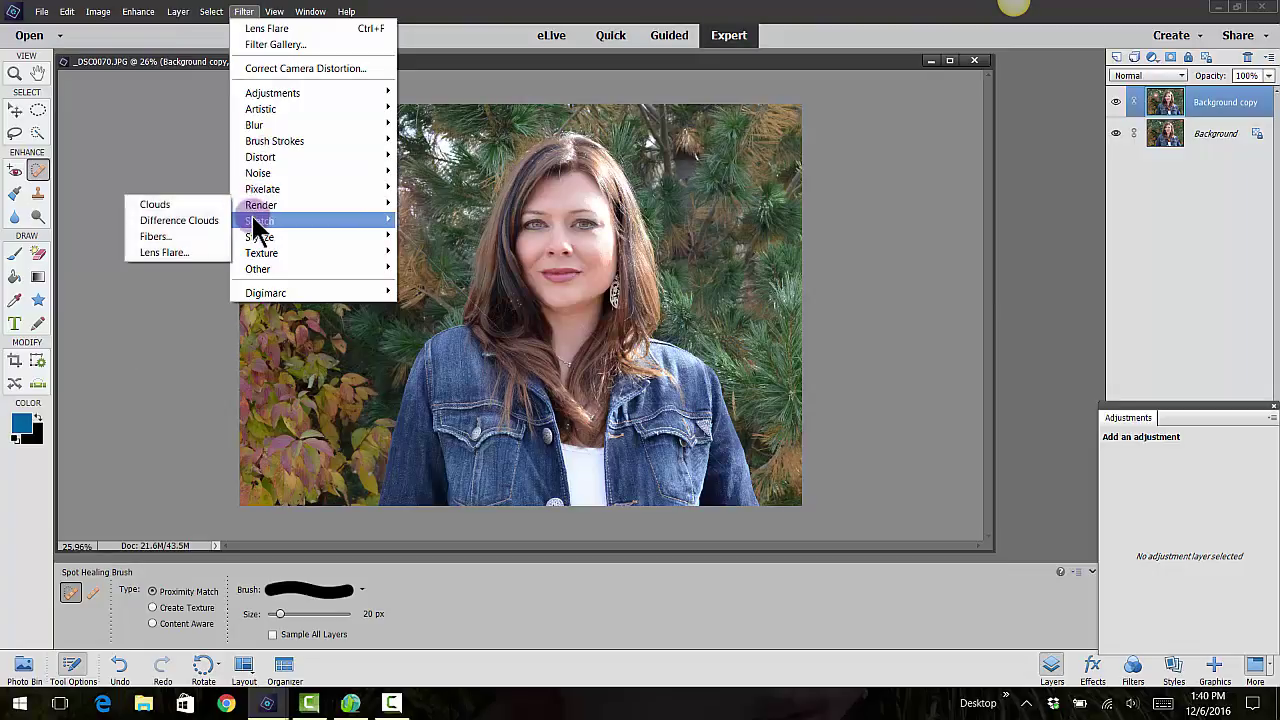
mouse_move(257, 228)
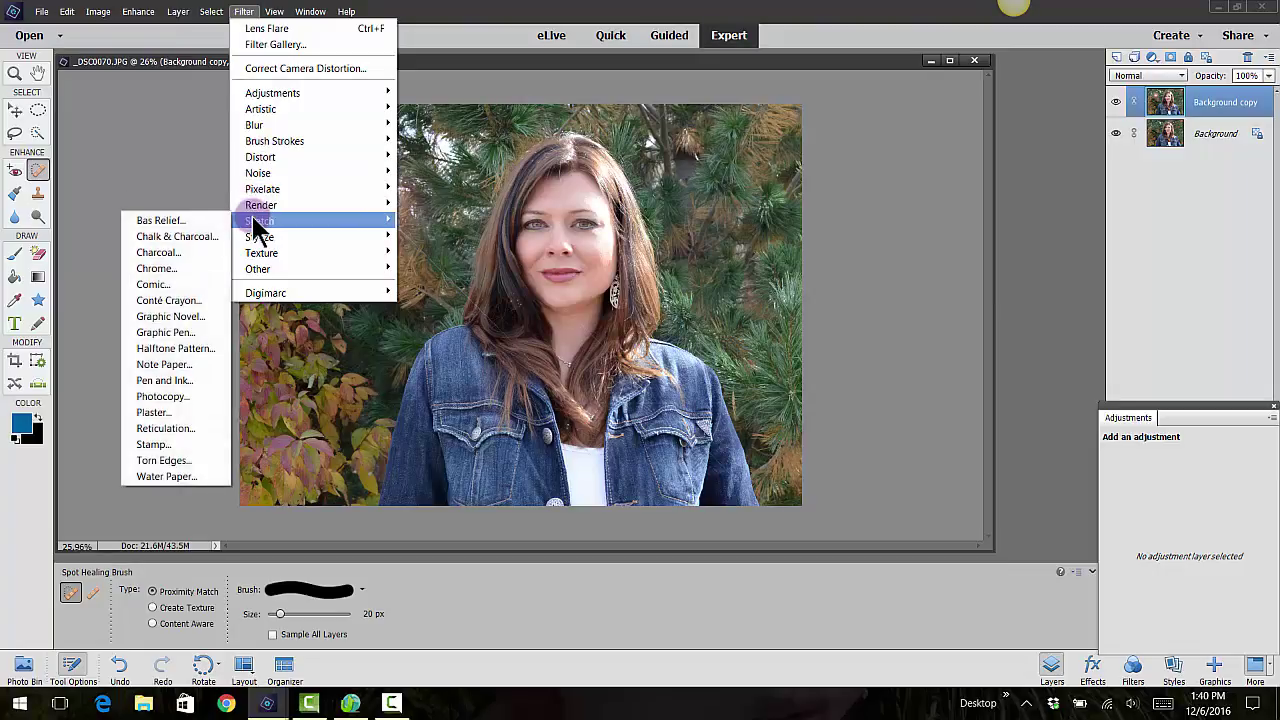
click(160, 316)
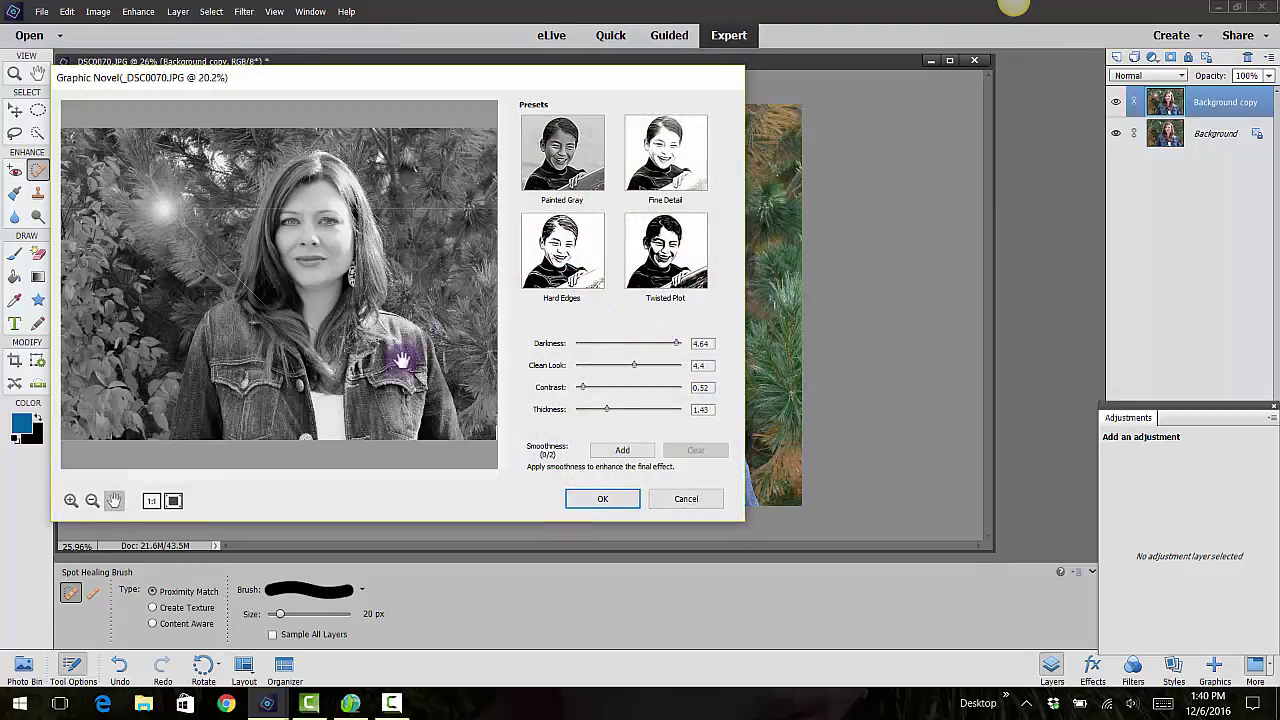
click(665, 262)
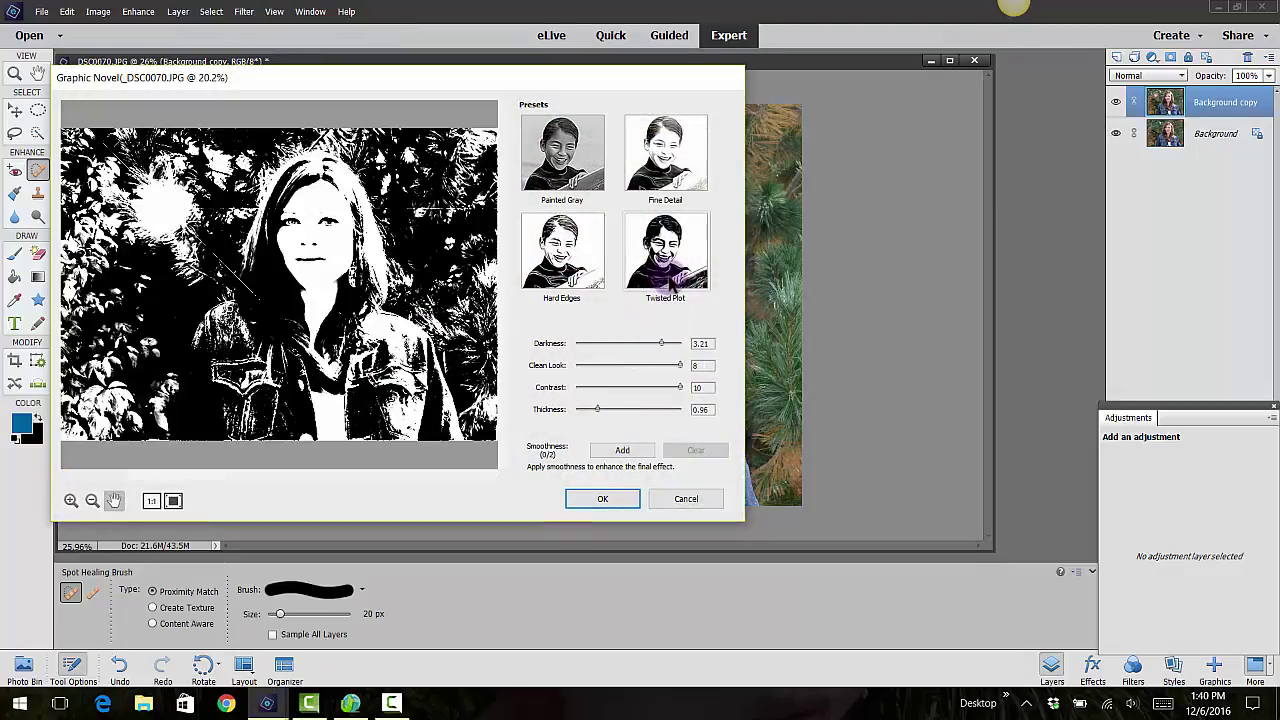
click(657, 190)
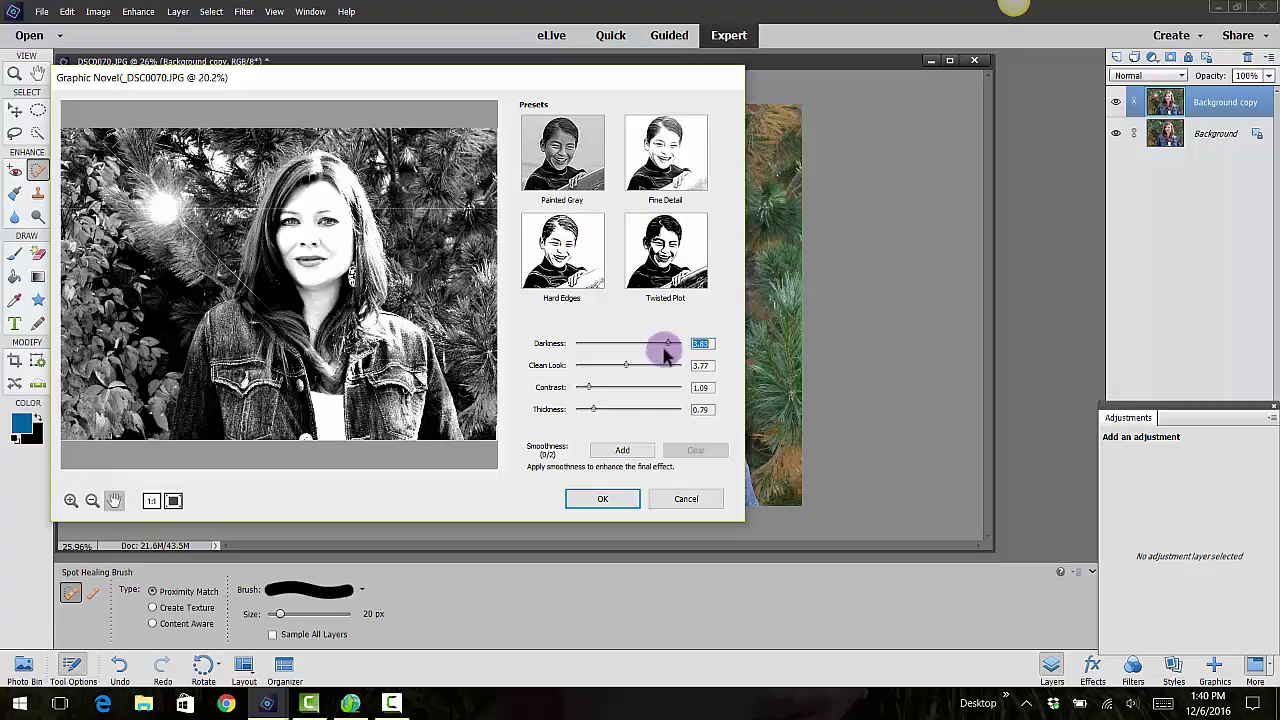
Set the Graphic Novel filter's clean look to 4.31, contrast to 0.92 and thickness to 1.27, and apply it
drag(626, 365, 600, 388)
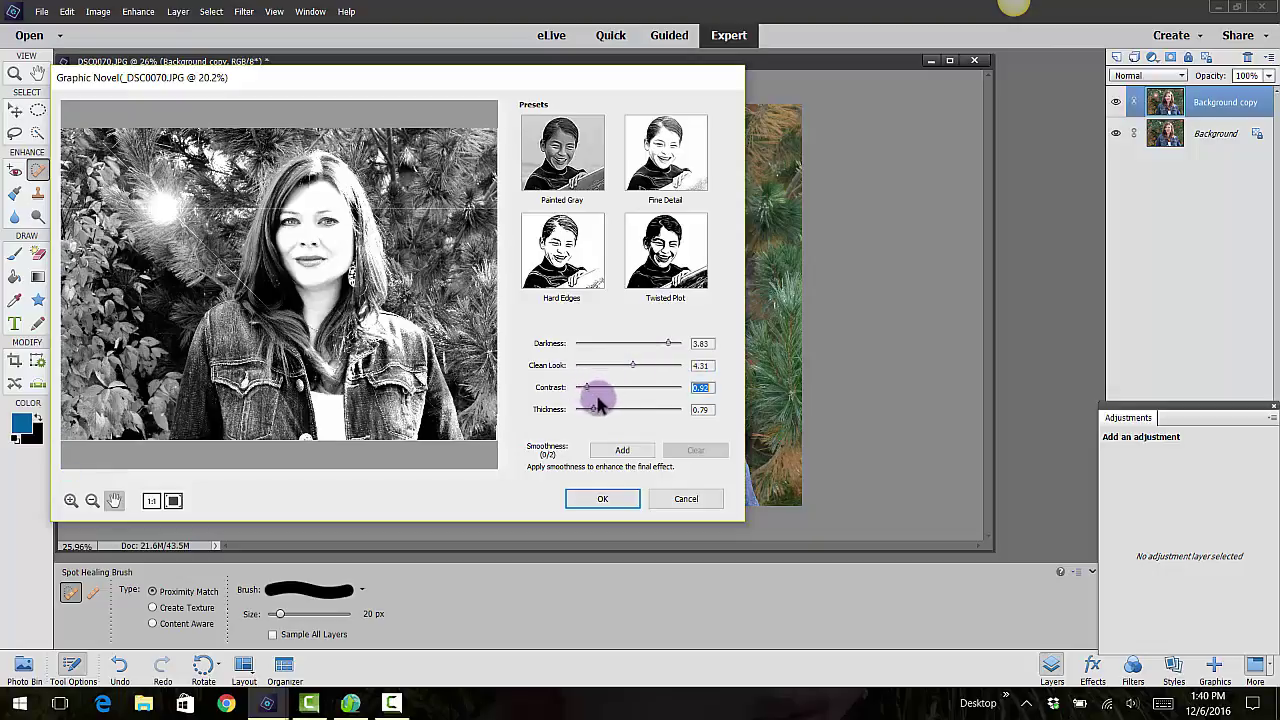
drag(596, 415, 605, 419)
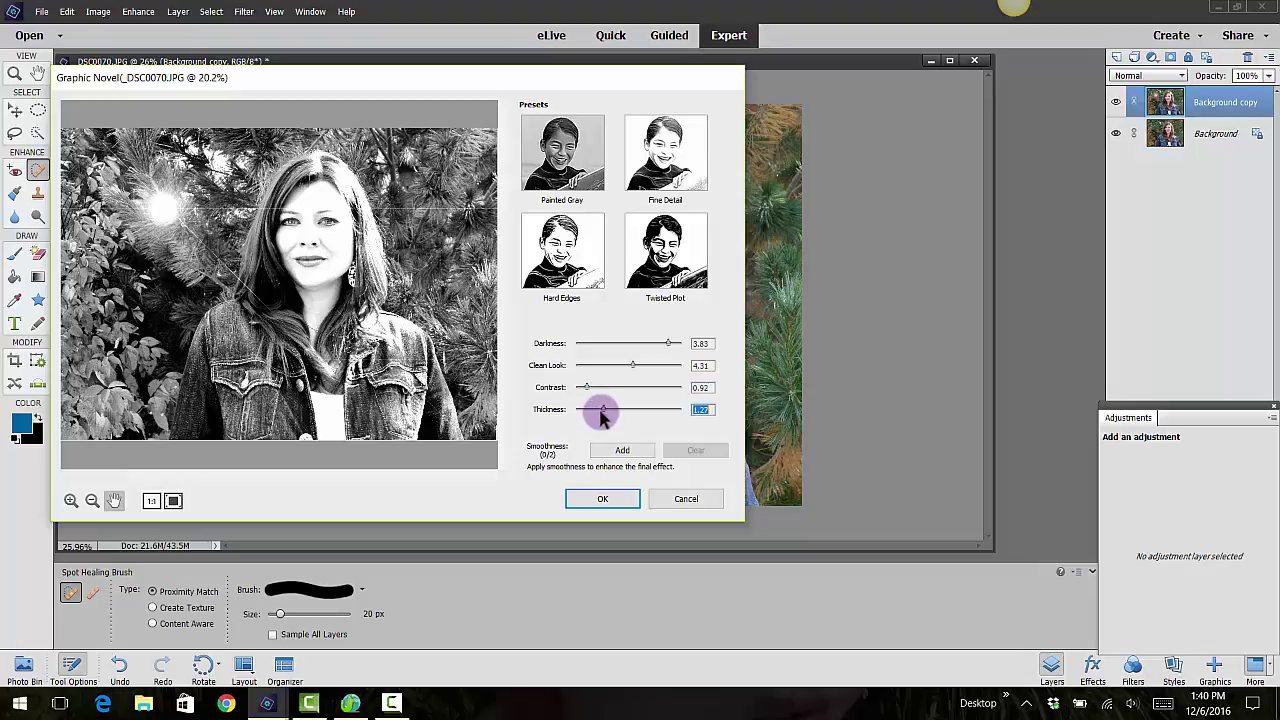
click(592, 505)
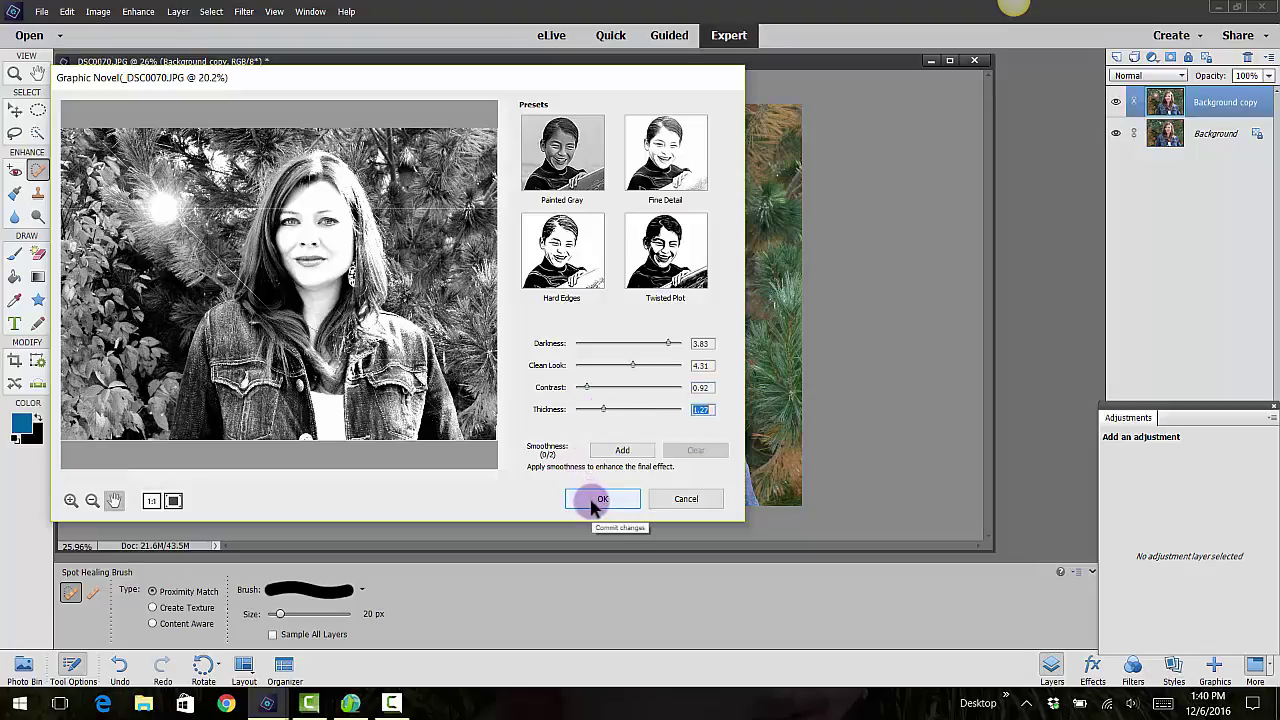
click(603, 499)
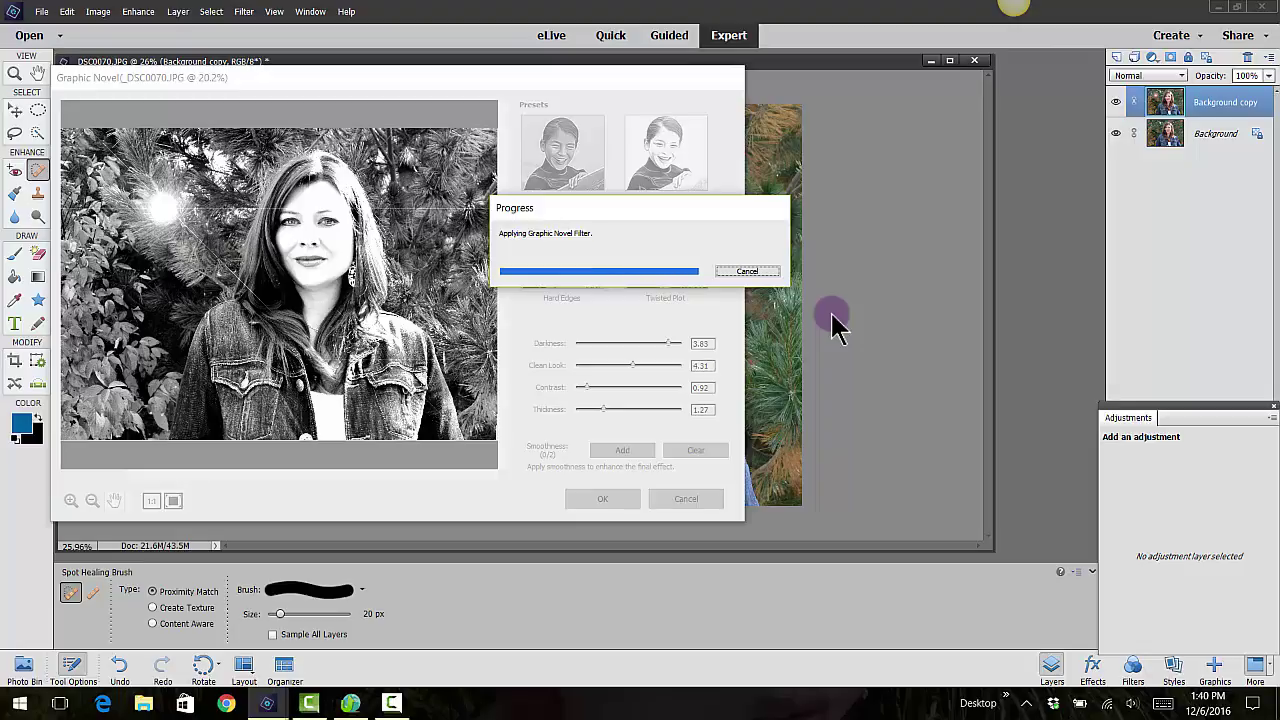
Check the Graphic Novel effect up close on the woman's face, and close the portrait without saving the changes
scroll(500, 177, up, 4)
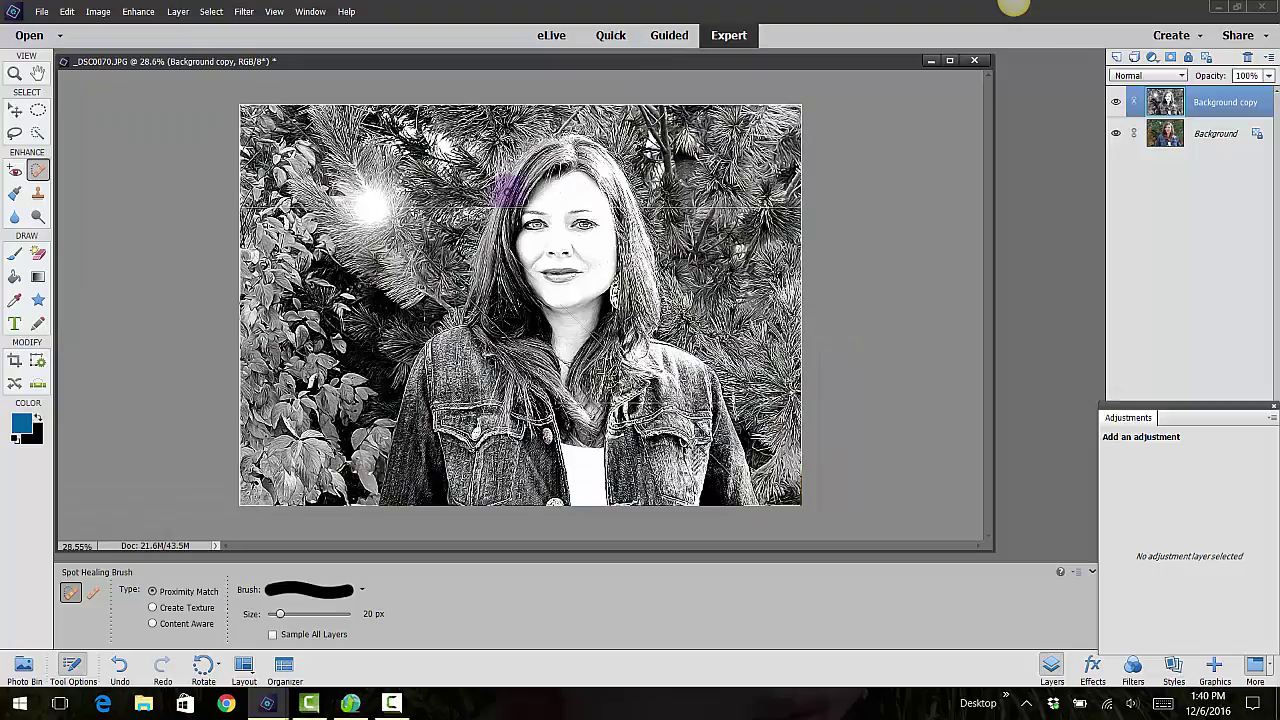
scroll(522, 262, up, 4)
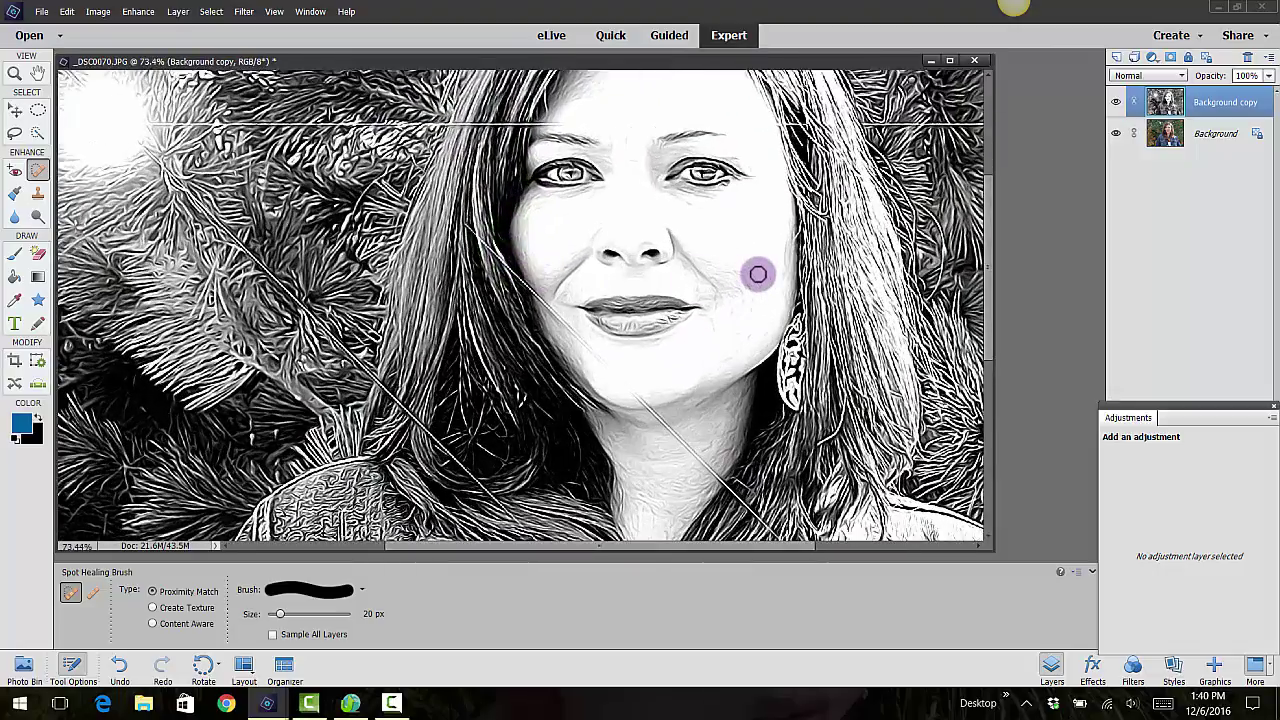
scroll(757, 271, up, 1)
scroll(757, 271, down, 4)
scroll(757, 271, down, 3)
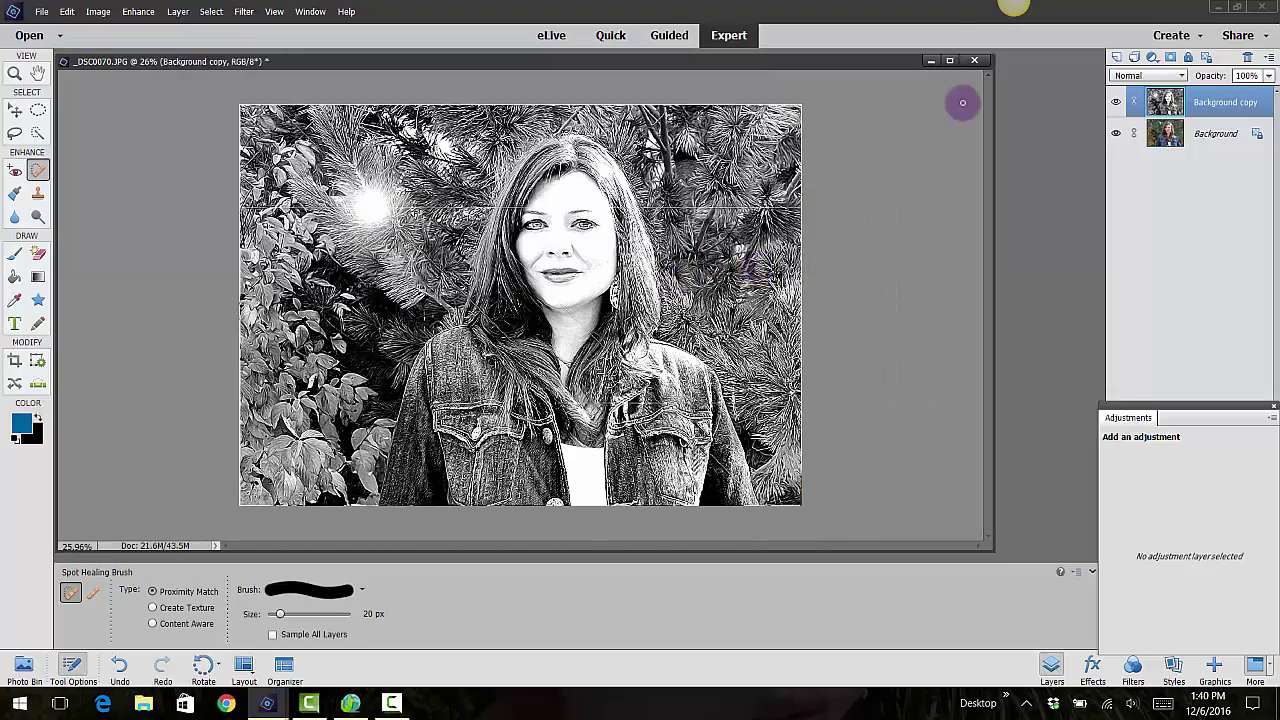
click(974, 60)
click(652, 275)
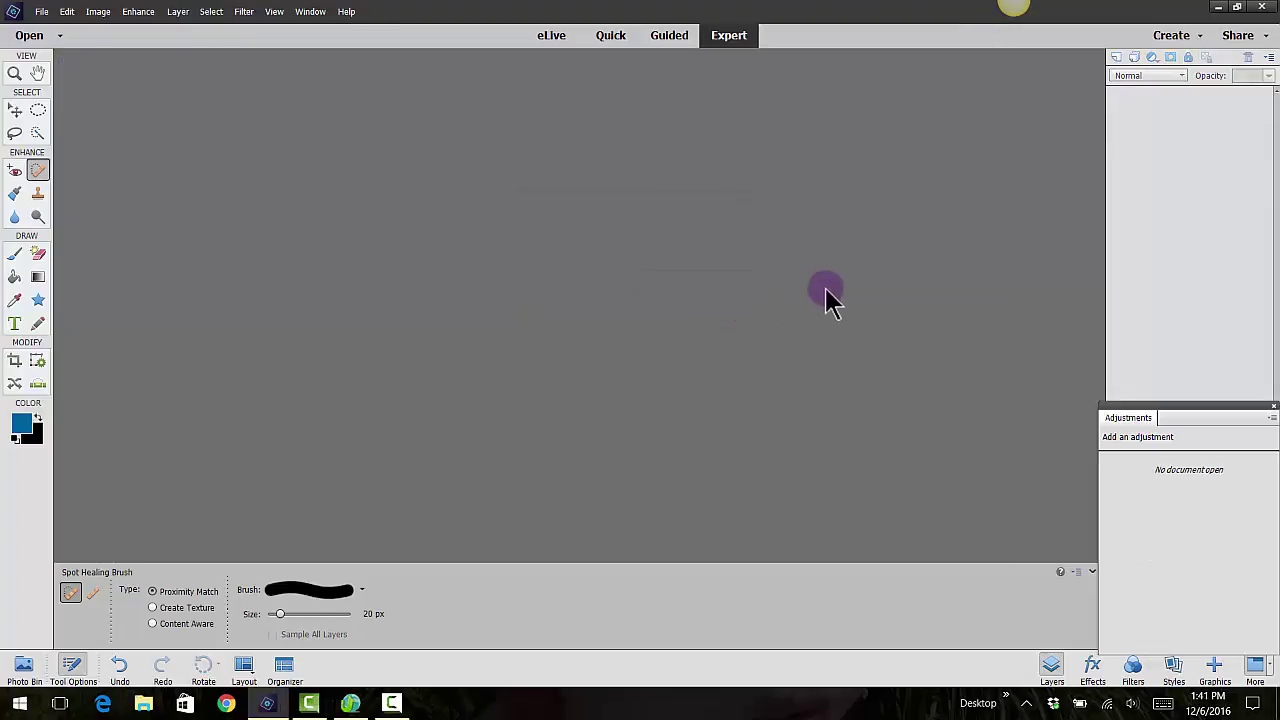
click(41, 11)
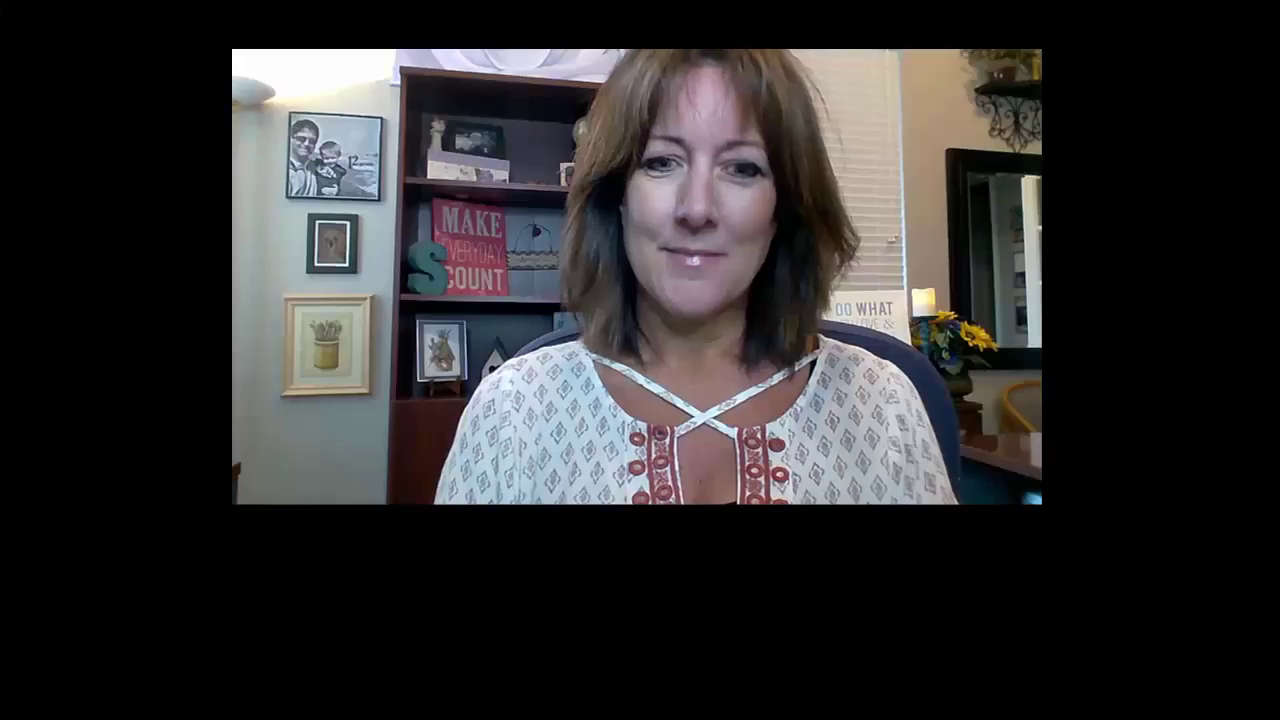